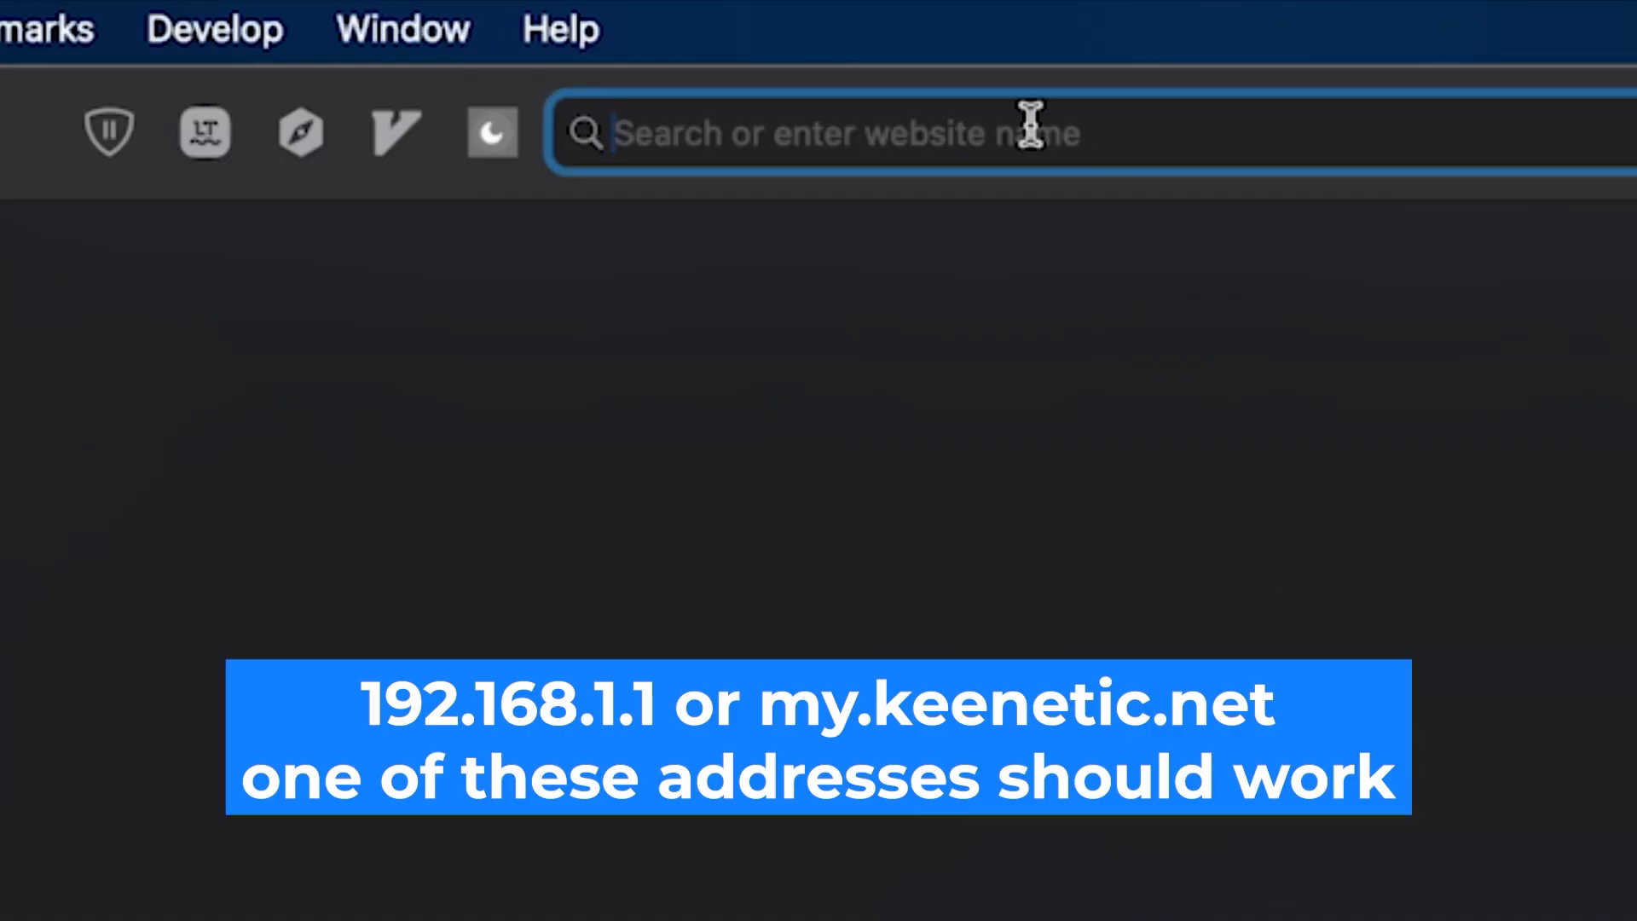
Step: Open the router's web interface at 192.168.1.1
{"action": "type", "text": "19"}
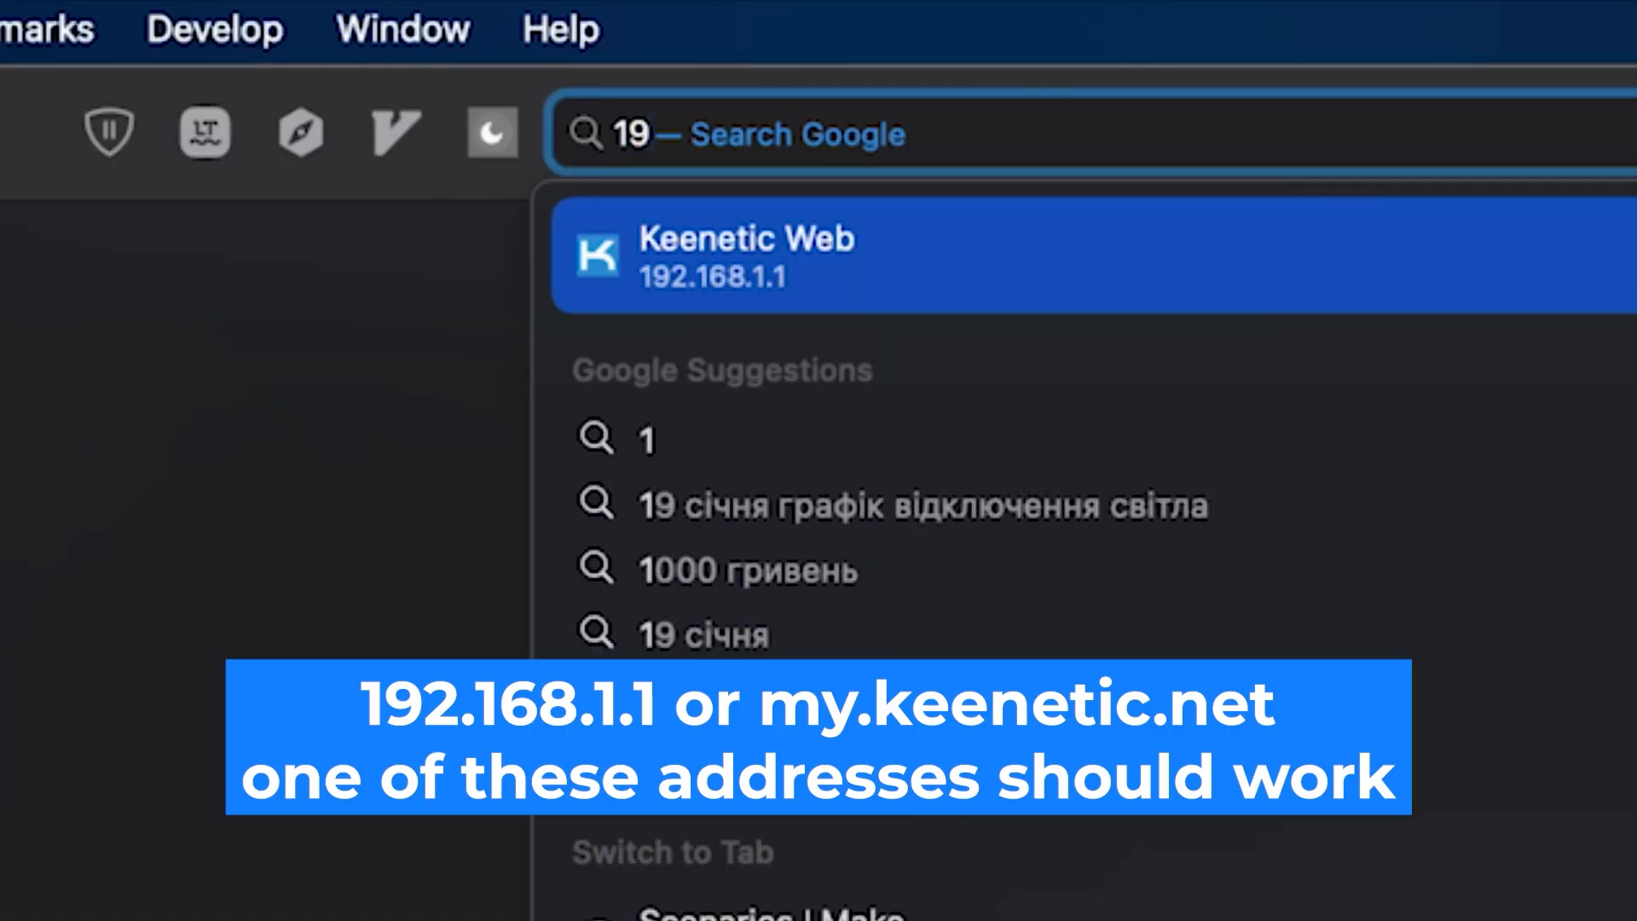
{"action": "type", "text": "2.168.1.1"}
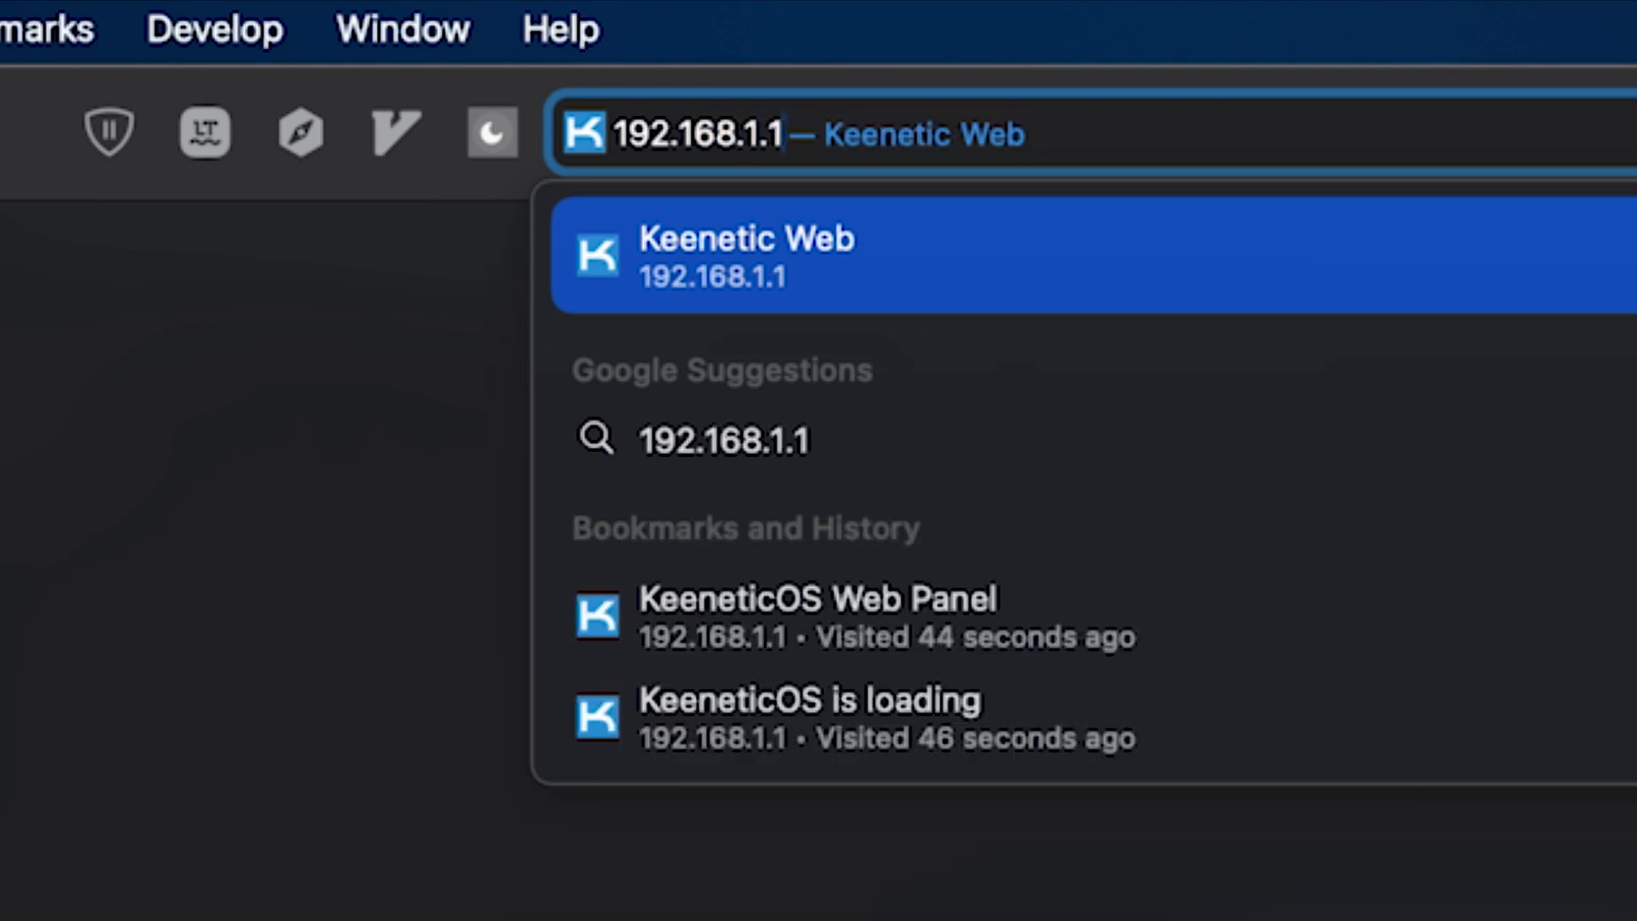
{"action": "key", "text": "Return"}
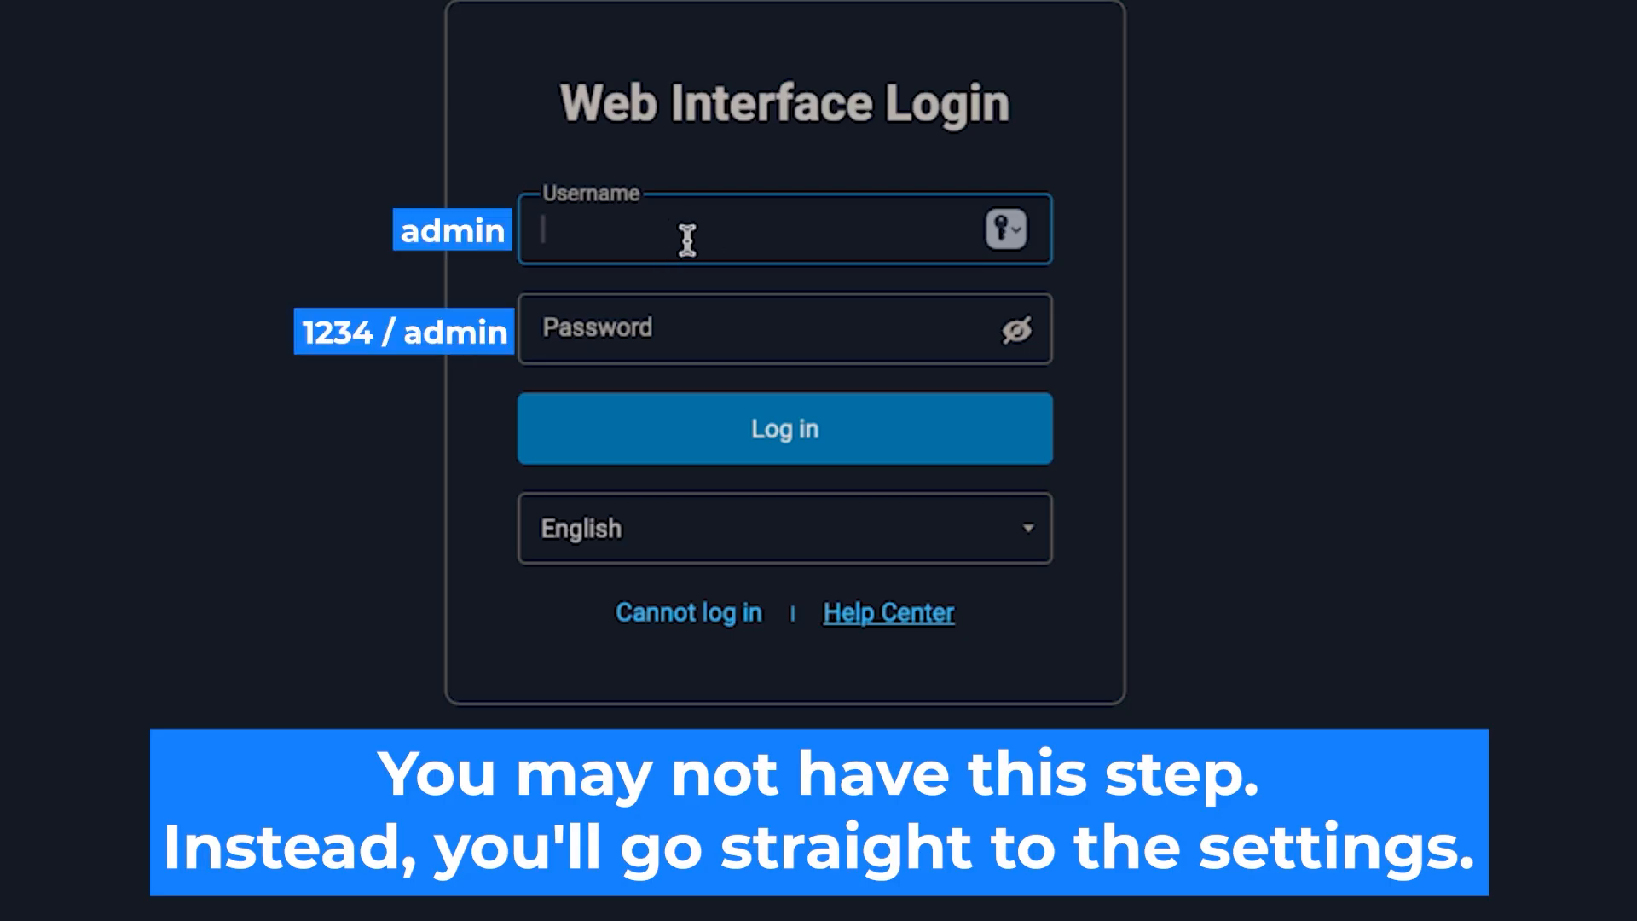
Step: Fill in the web interface login form with the username admin and the account password
{"action": "type", "text": "admin"}
{"action": "left_click", "coordinate": [811, 354]}
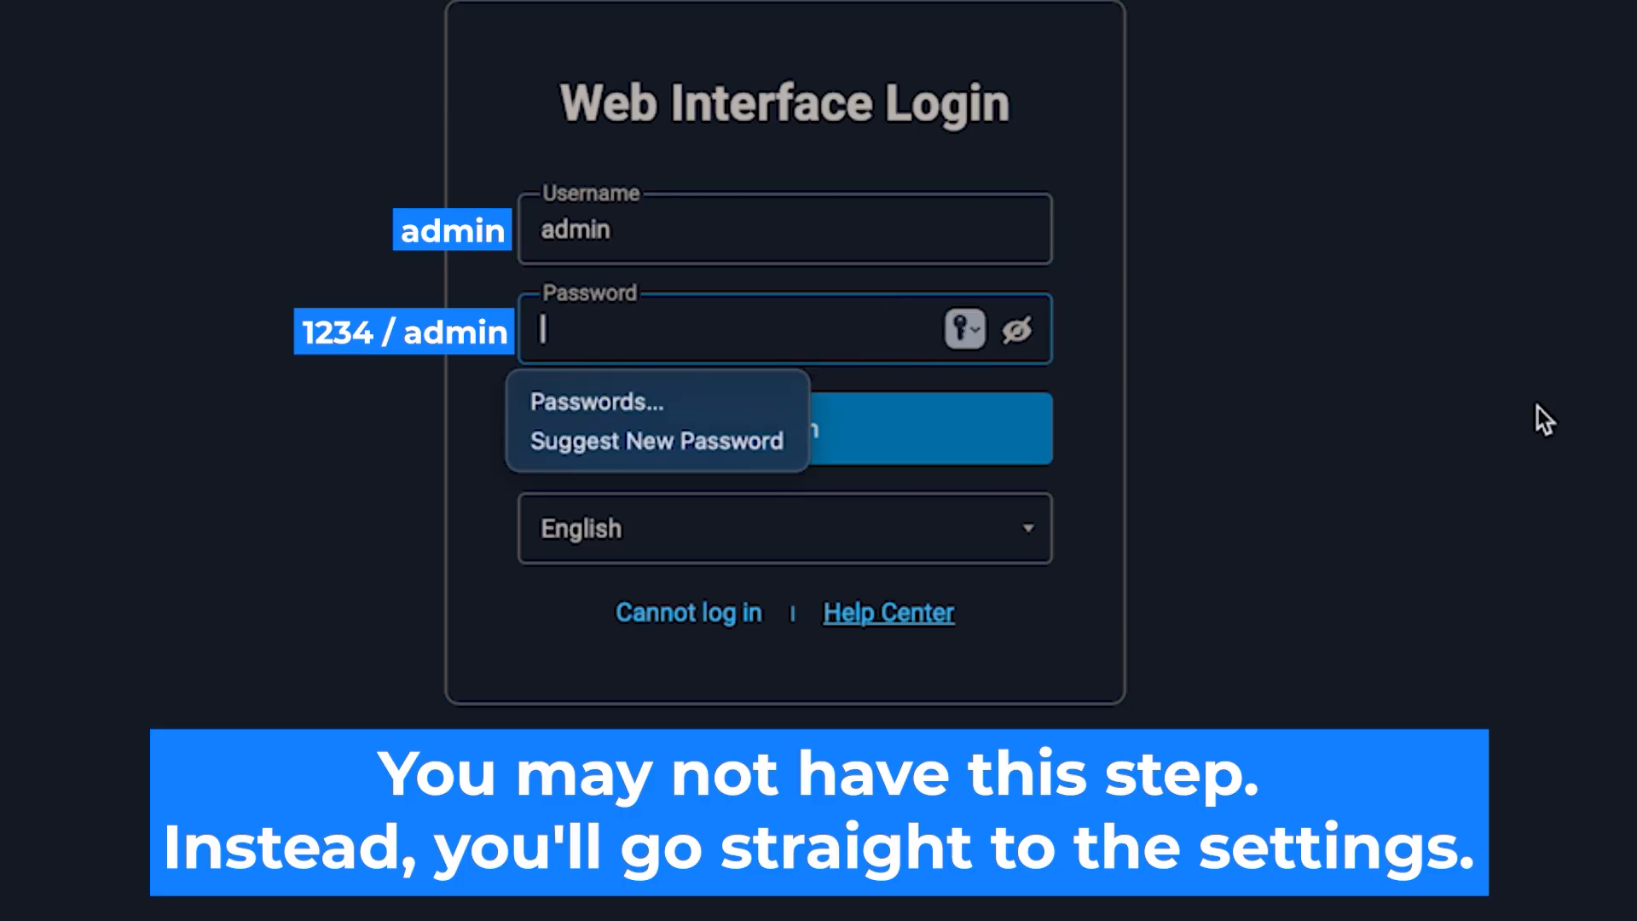
{"action": "type", "text": "******"}
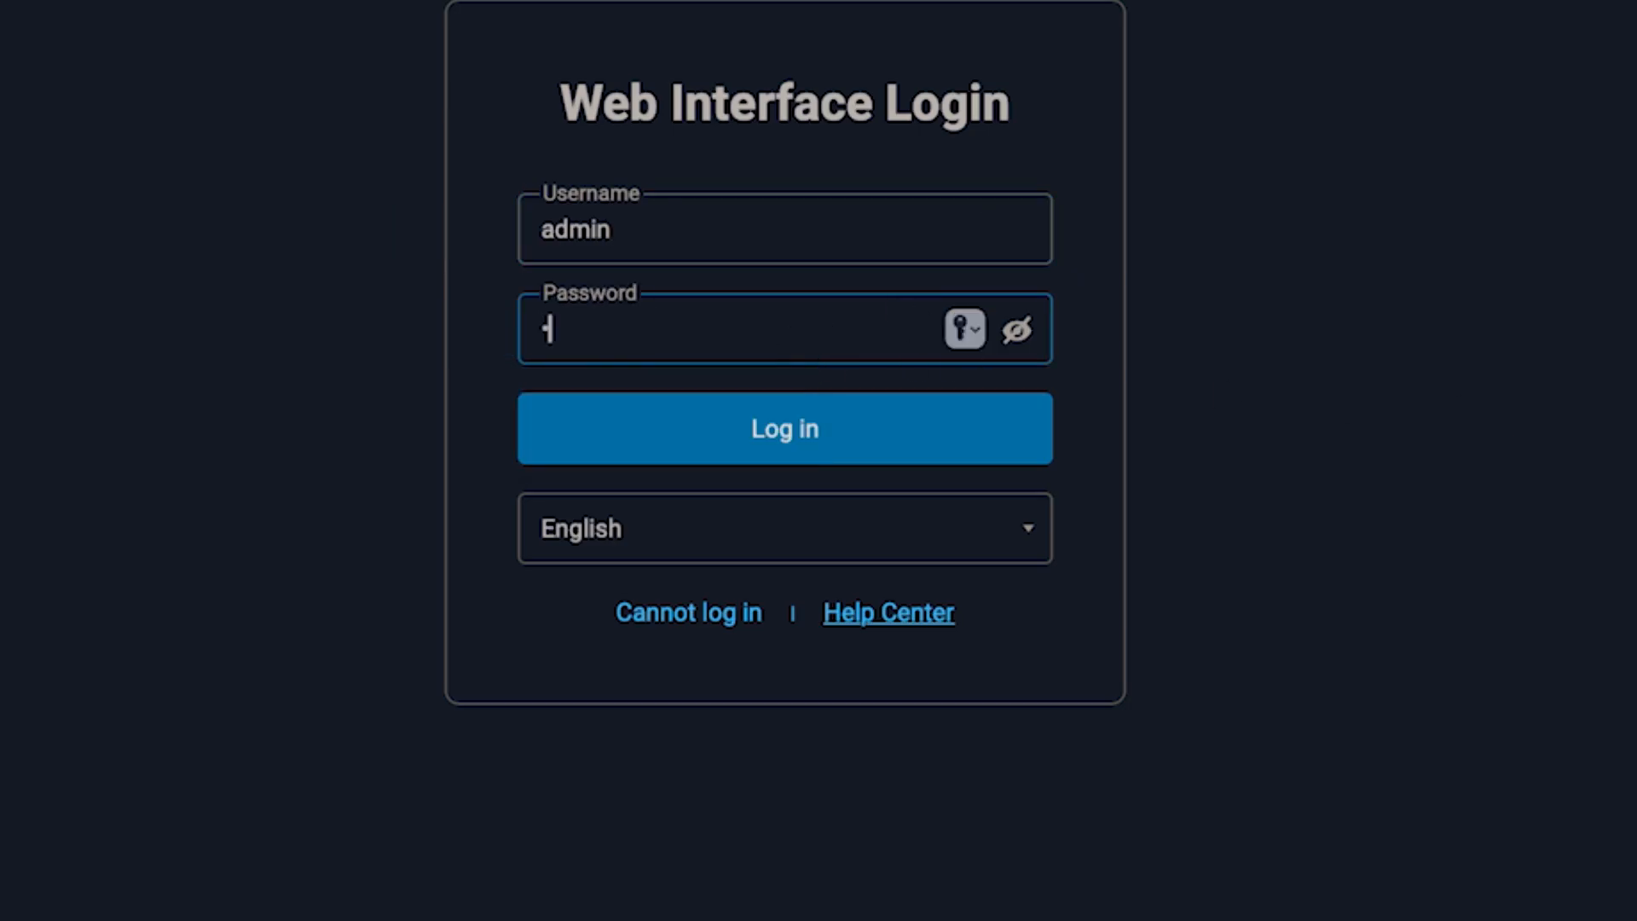
{"action": "type", "text": "***"}
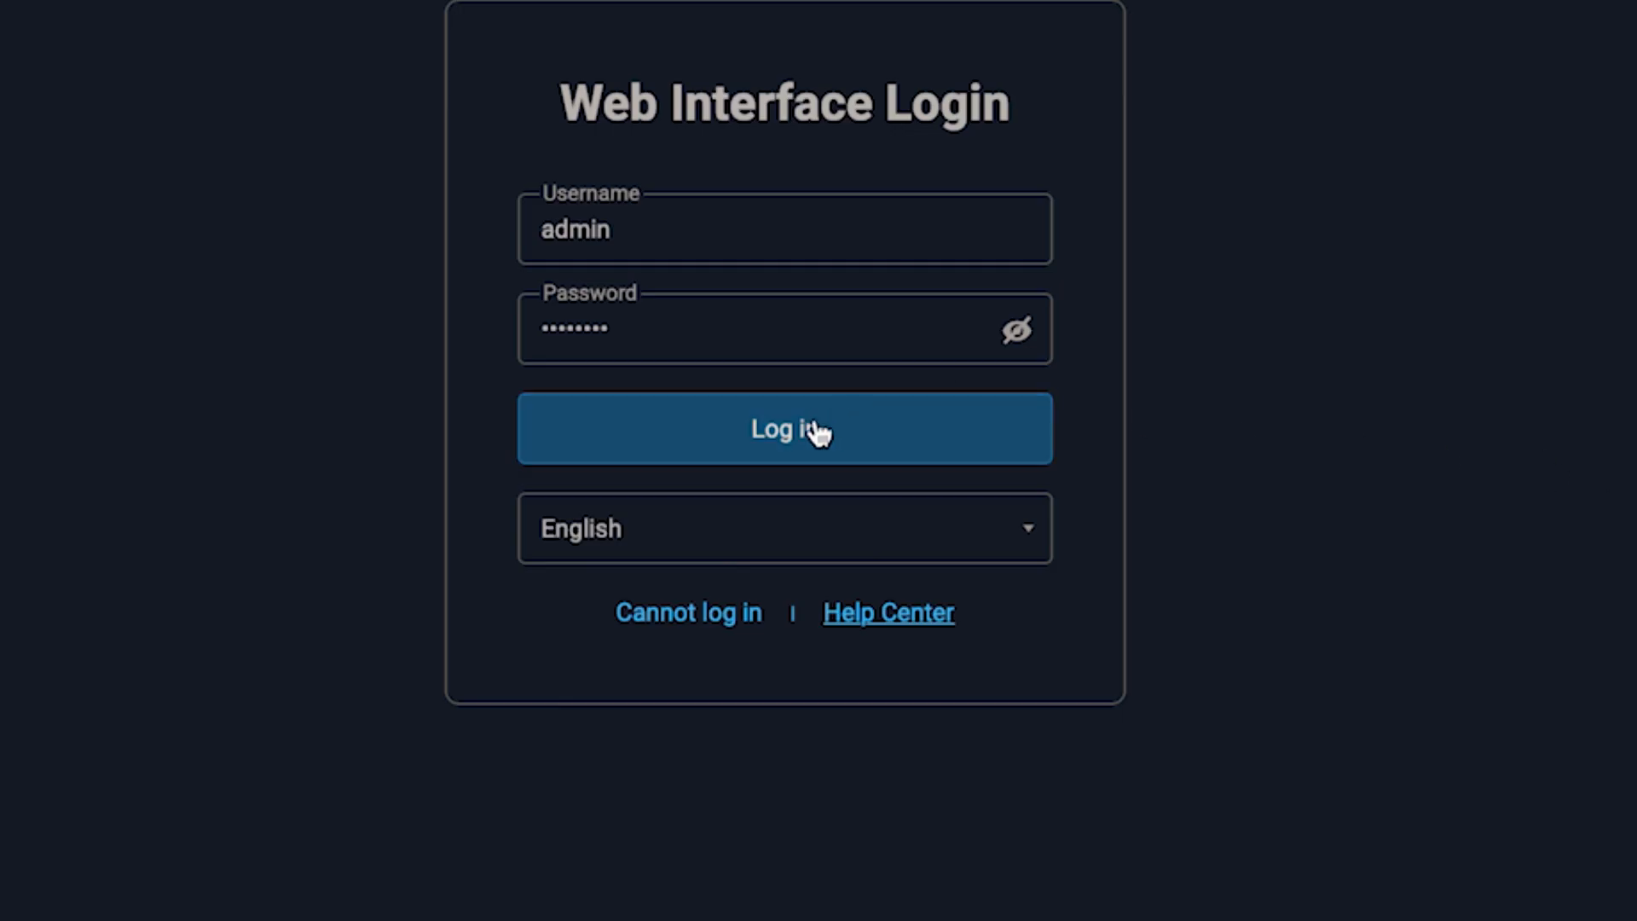
{"action": "left_click", "coordinate": [817, 432]}
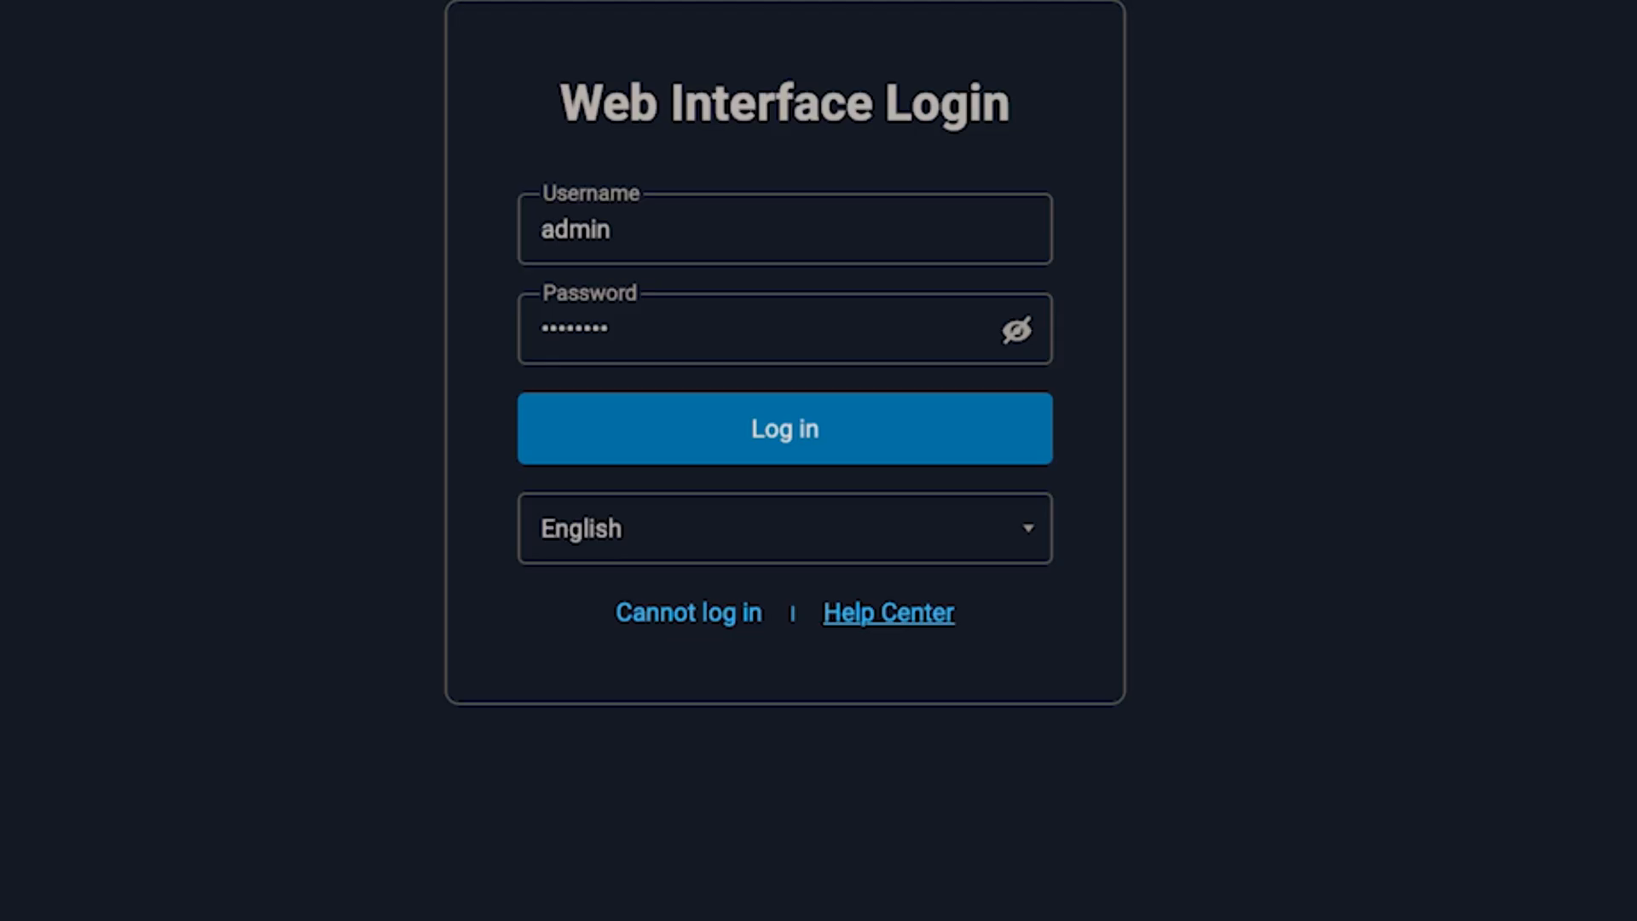
{"action": "left_click", "coordinate": [817, 425]}
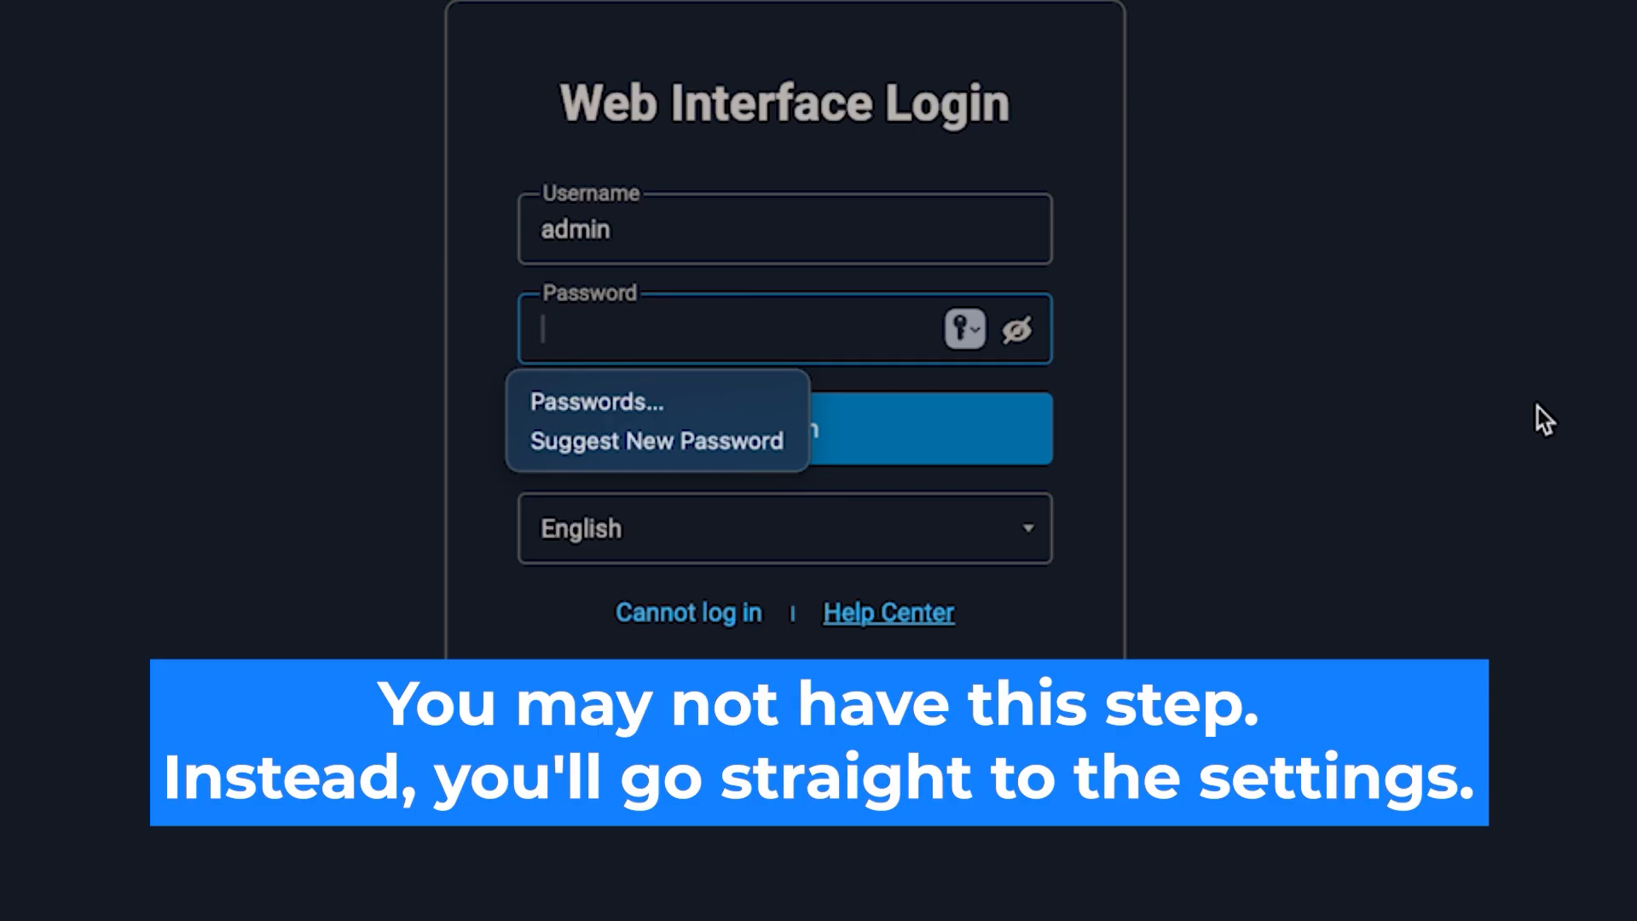
Step: Enter the account password for the admin user and log in to the web interface
{"action": "type", "text": "admi••••"}
{"action": "key", "text": "Return"}
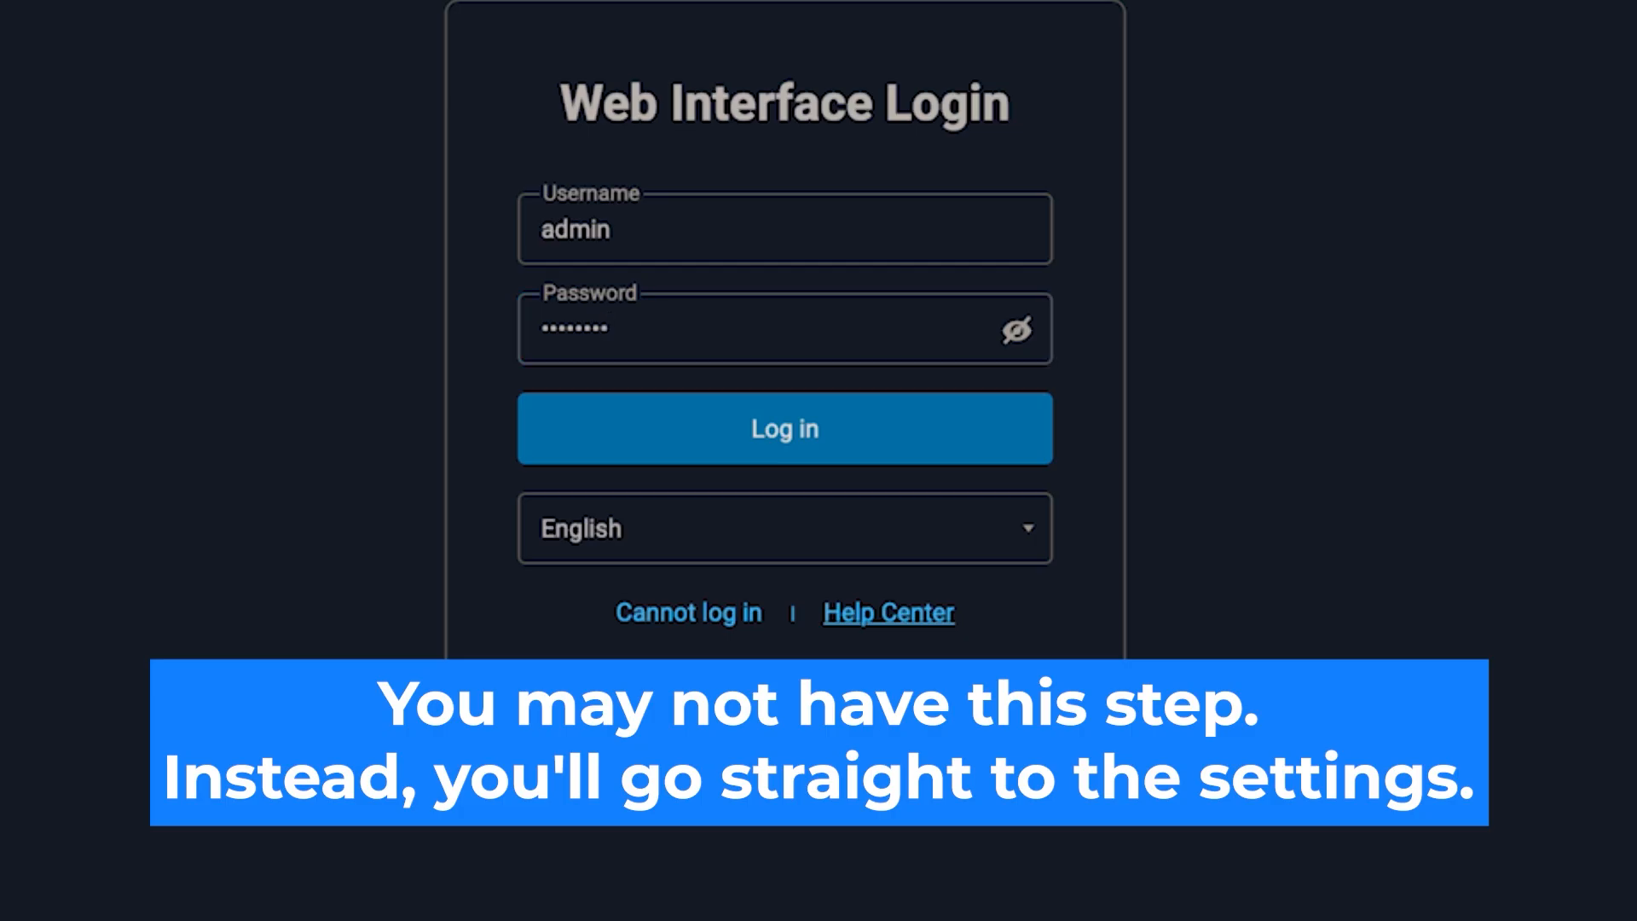
{"action": "left_click", "coordinate": [816, 427]}
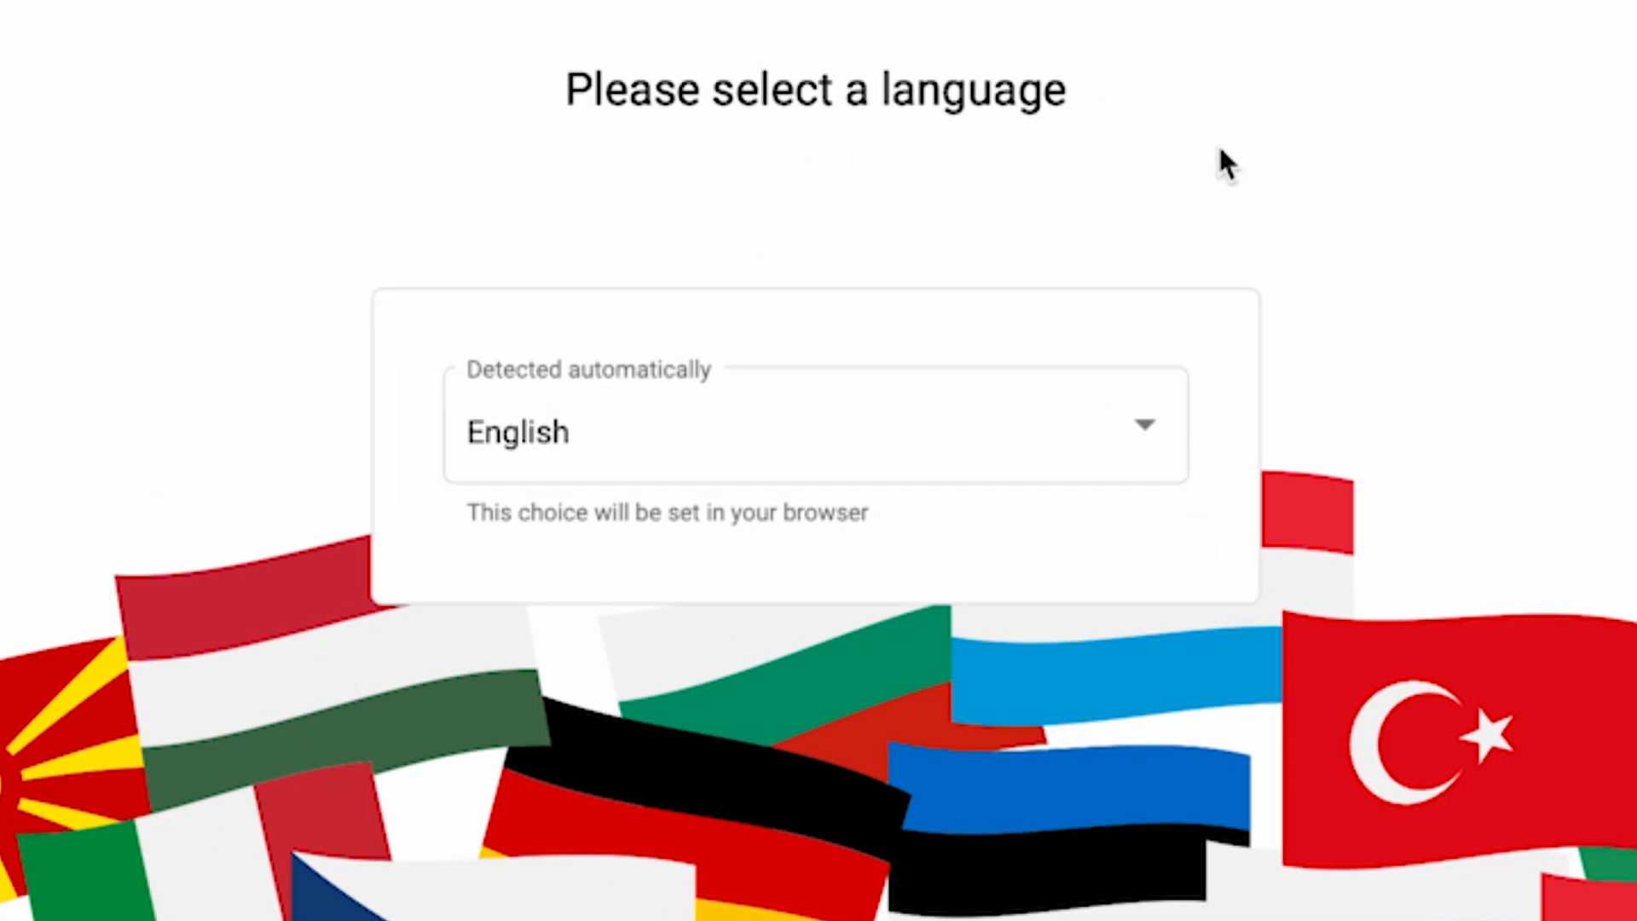
Step: Look through the wizard's available languages and choose English
{"action": "left_click", "coordinate": [1137, 429]}
{"action": "scroll", "coordinate": [1036, 751], "scroll_direction": "down", "scroll_amount": 5}
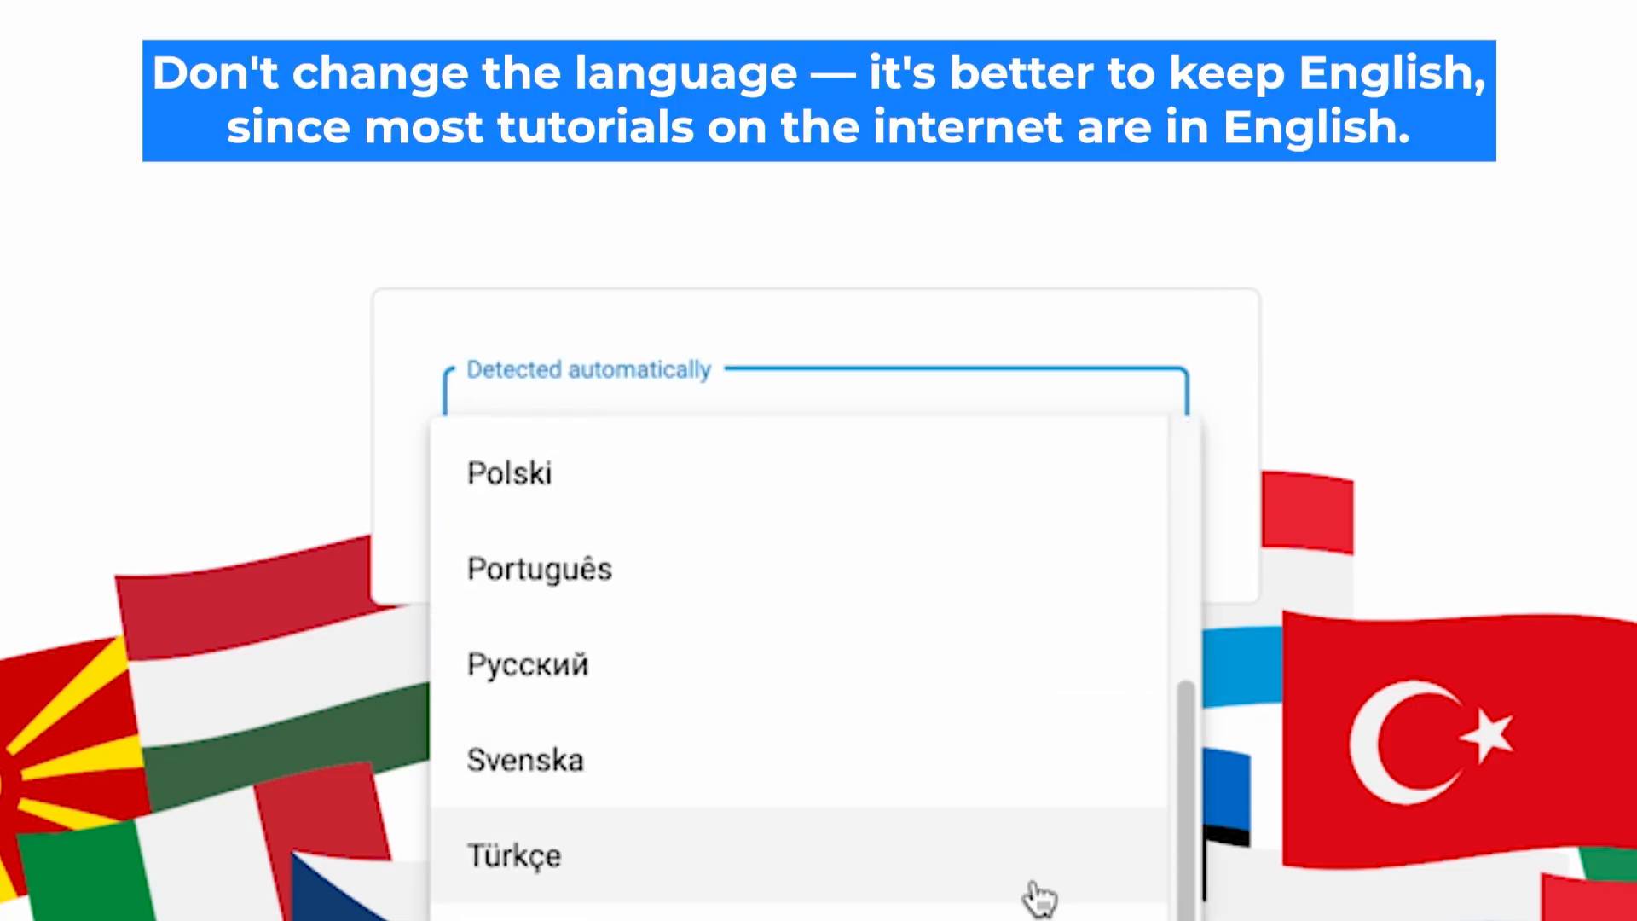
{"action": "scroll", "coordinate": [1034, 904], "scroll_direction": "up", "scroll_amount": 5}
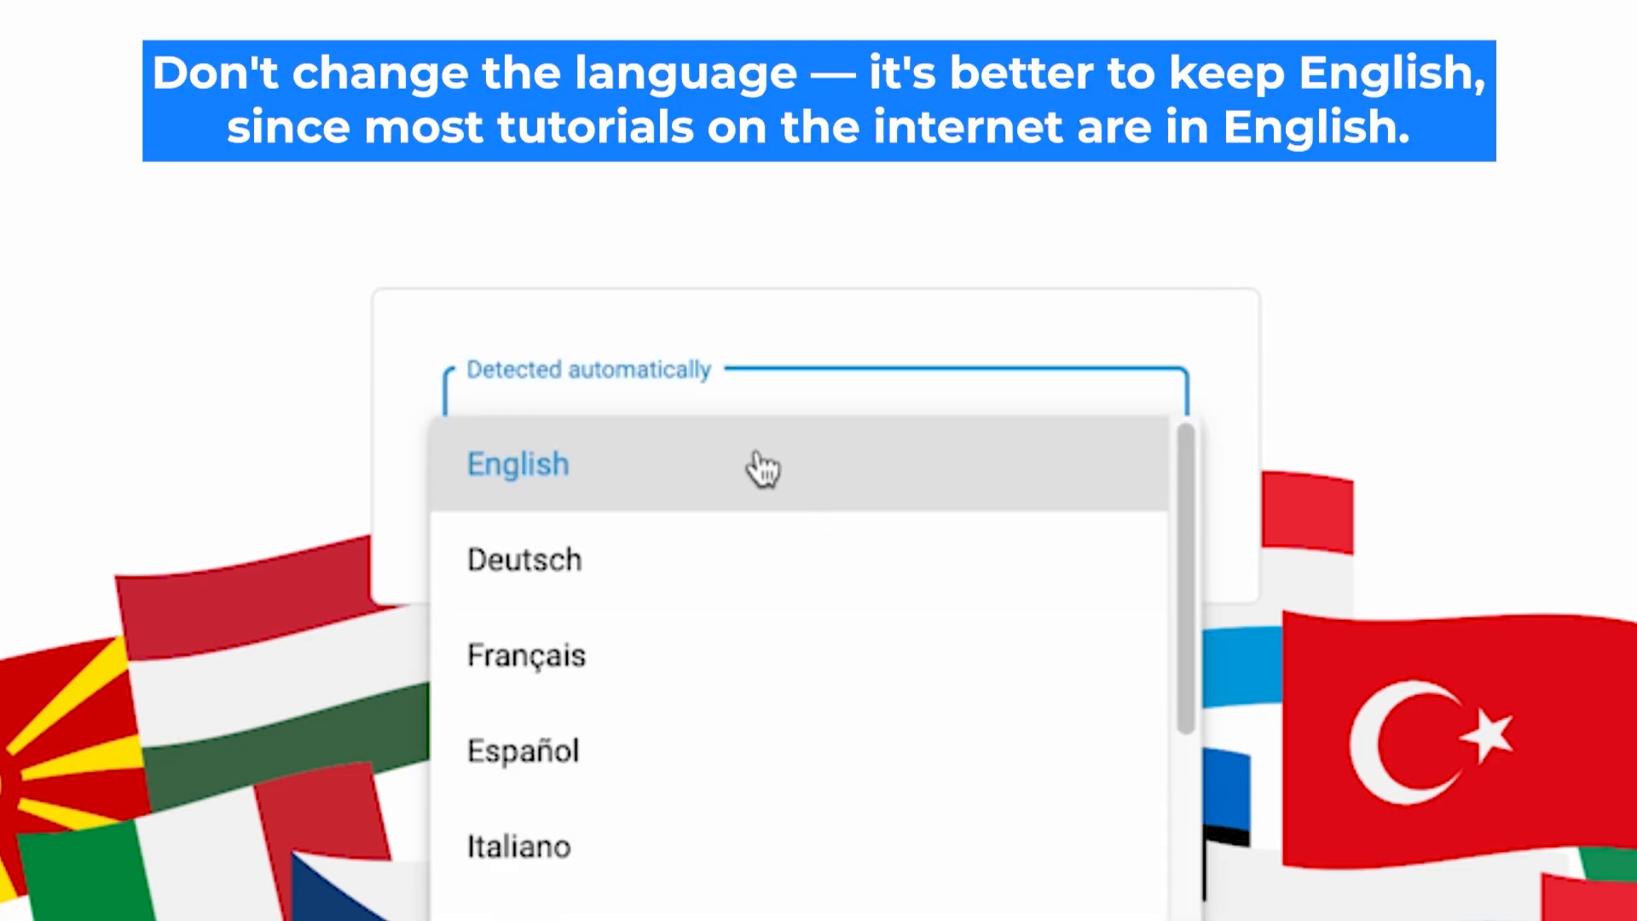
{"action": "left_click", "coordinate": [763, 468]}
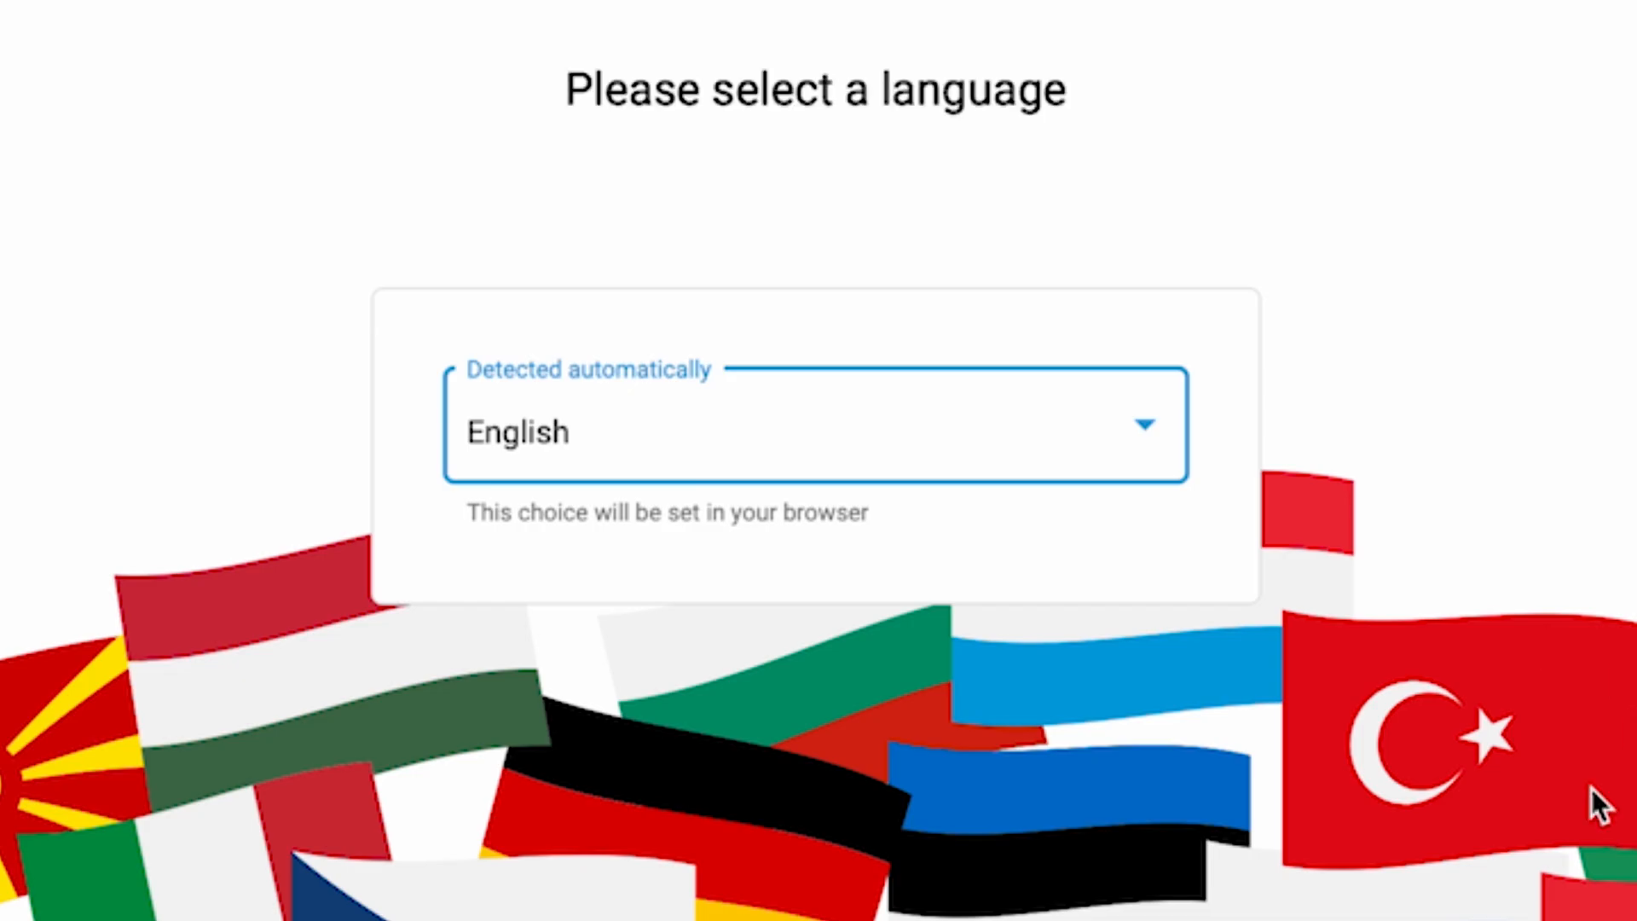
{"action": "scroll", "coordinate": [1371, 377], "scroll_direction": "down", "scroll_amount": 5}
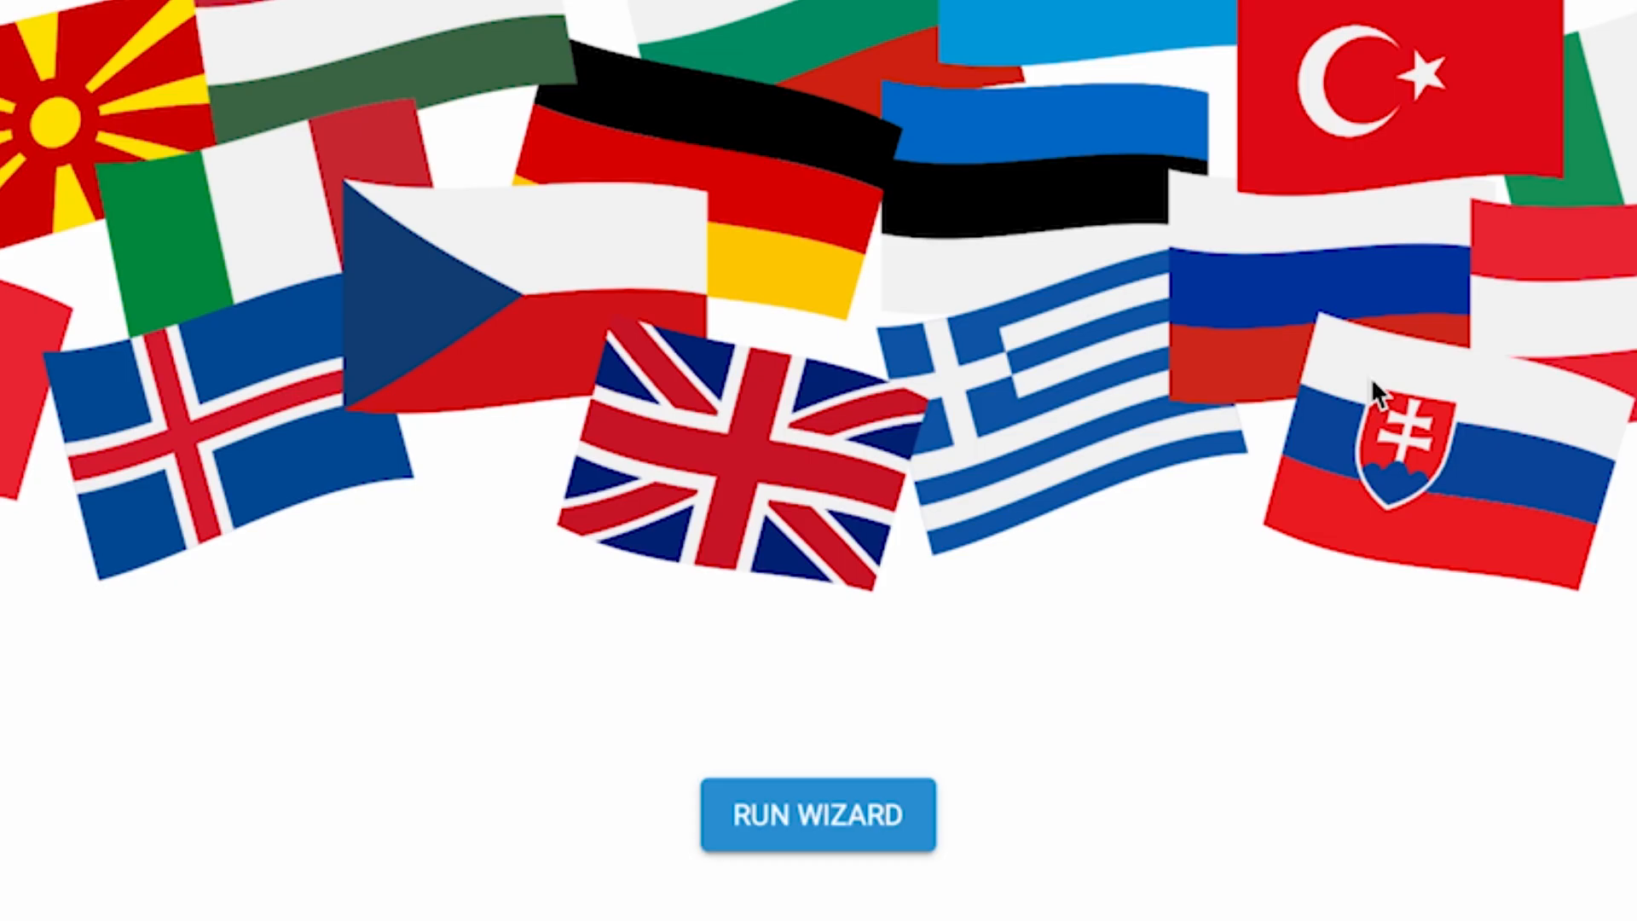
Step: Run the setup wizard and choose to set up Internet access via a modem, optical terminal or ethernet wall outlet
{"action": "left_click", "coordinate": [841, 821]}
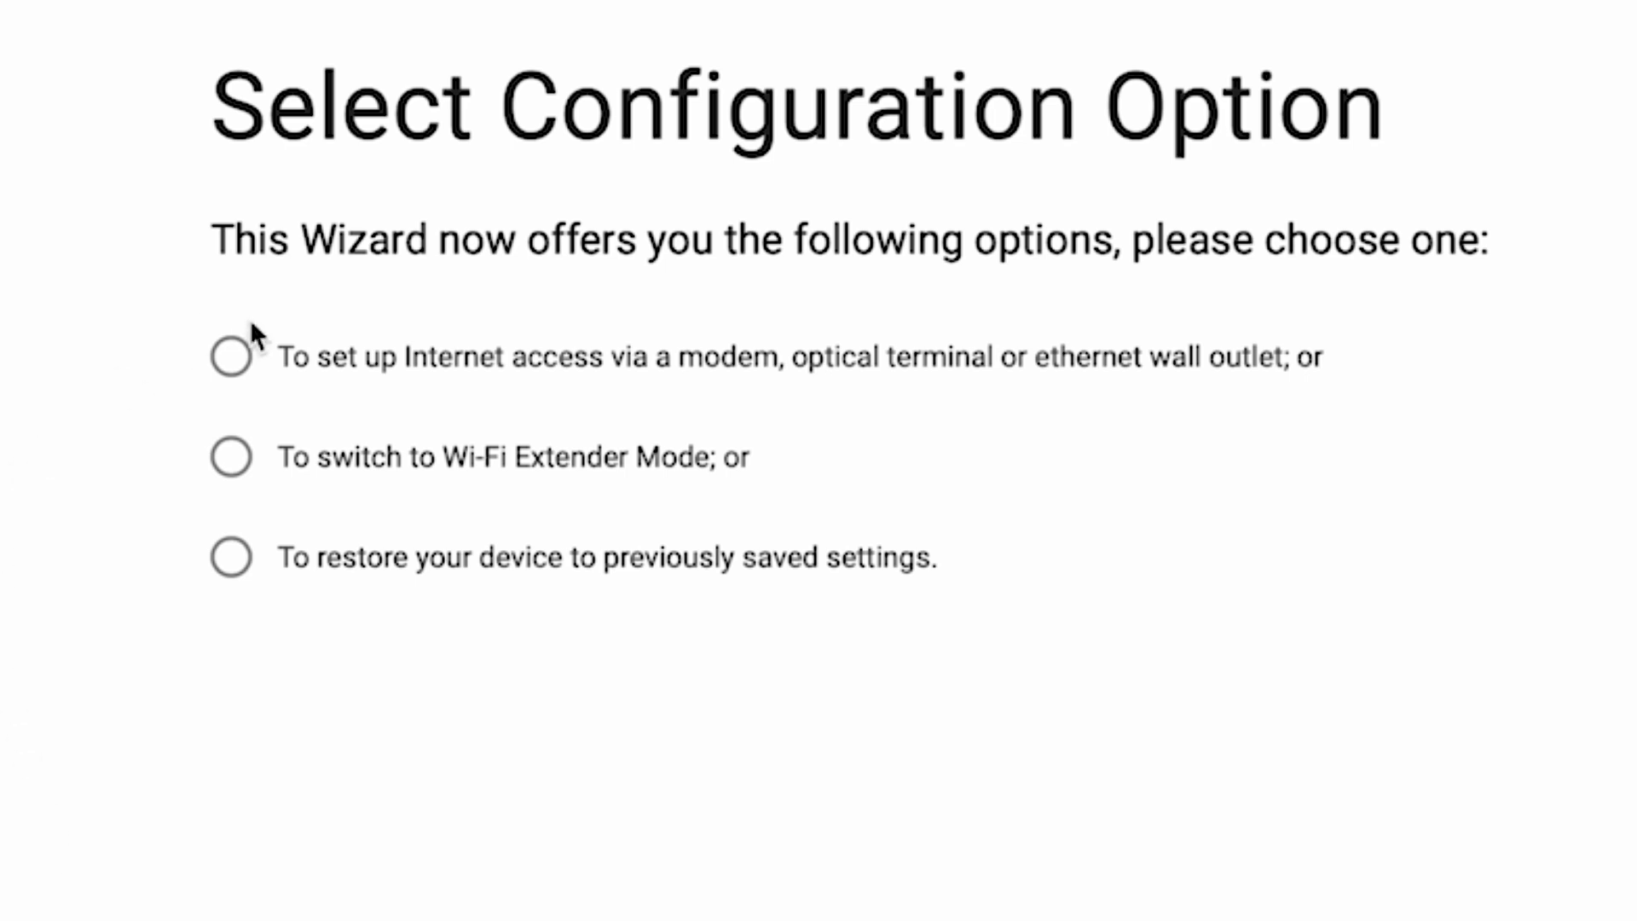
{"action": "left_click", "coordinate": [231, 356]}
{"action": "left_click", "coordinate": [1005, 655]}
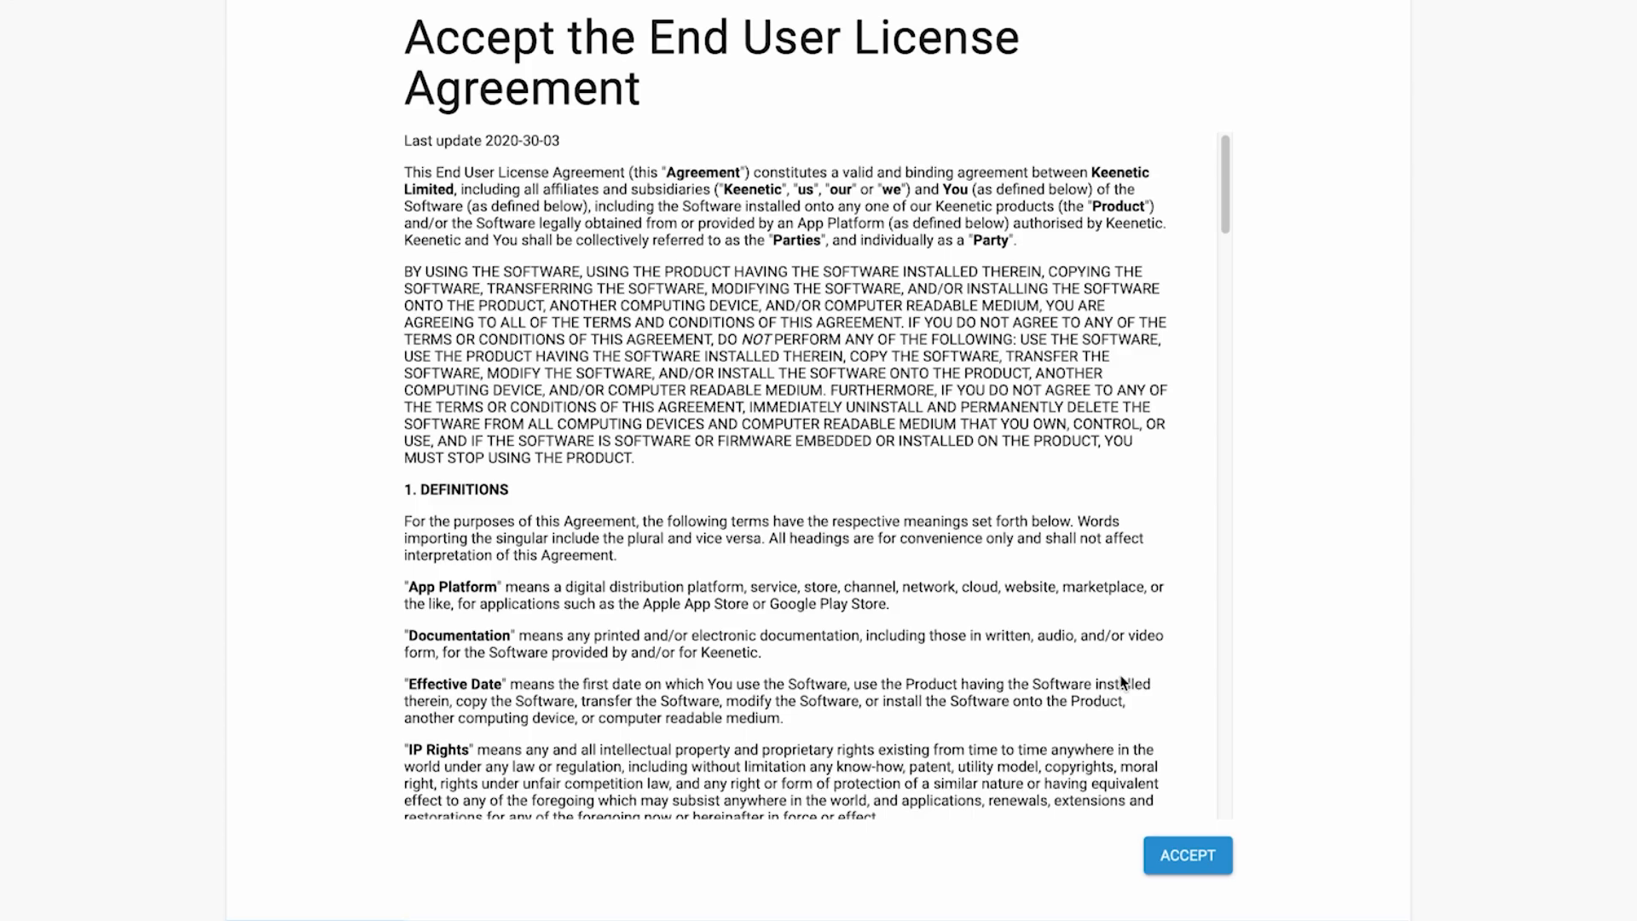
Step: Read through and accept the End User License Agreement and the Device Privacy Notice
{"action": "scroll", "coordinate": [1123, 682], "scroll_direction": "down", "scroll_amount": 20}
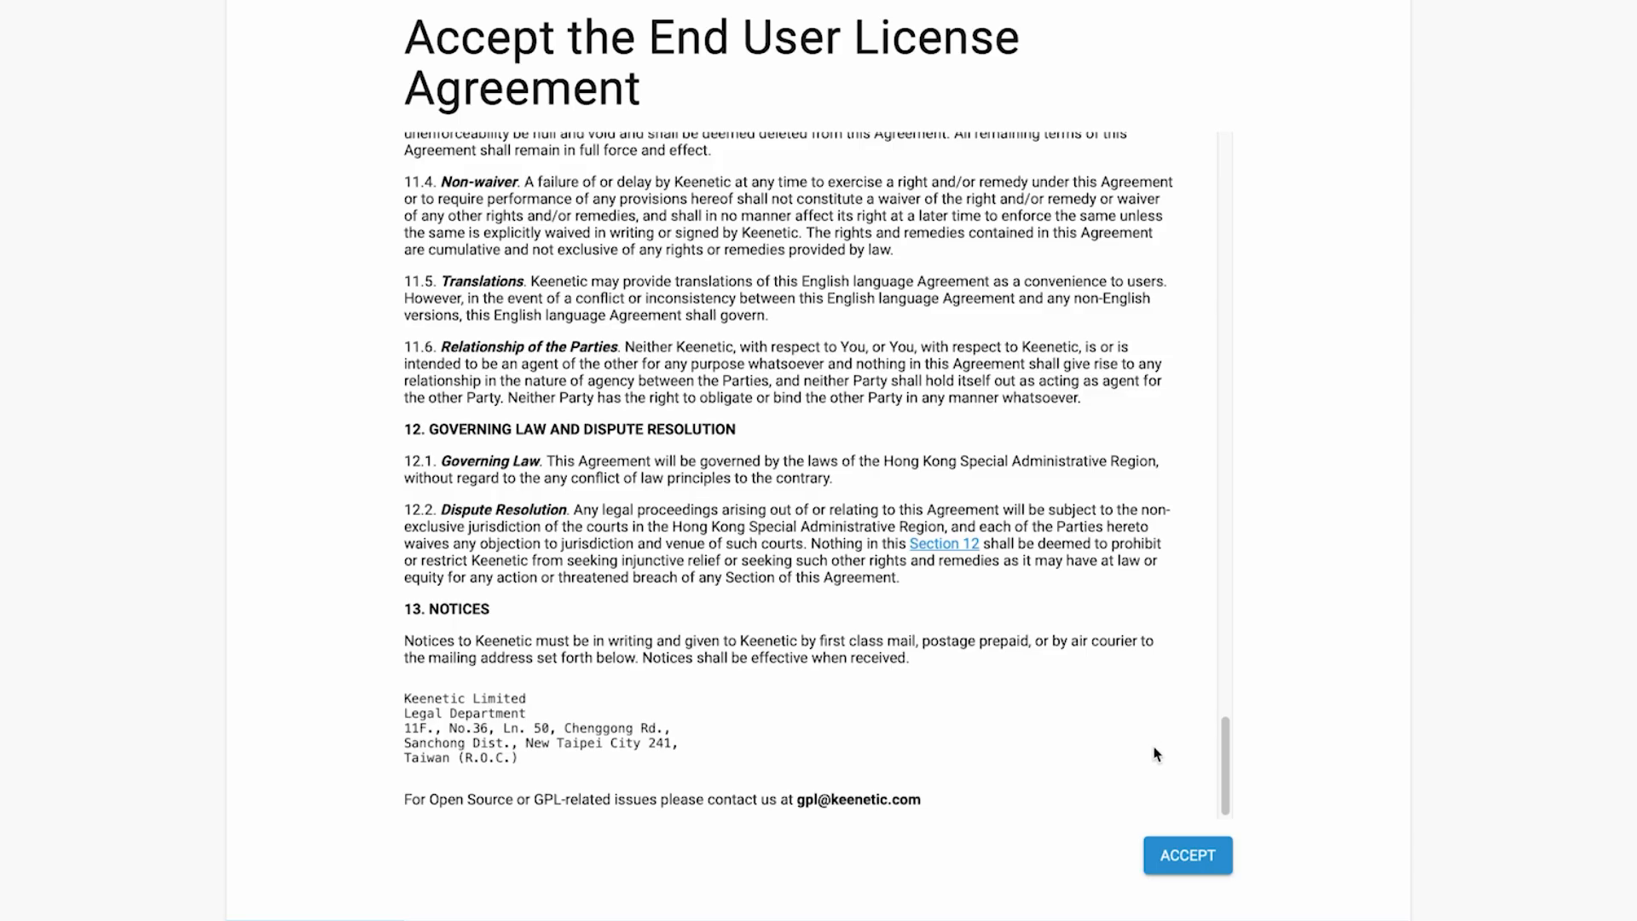
{"action": "left_click", "coordinate": [1190, 853]}
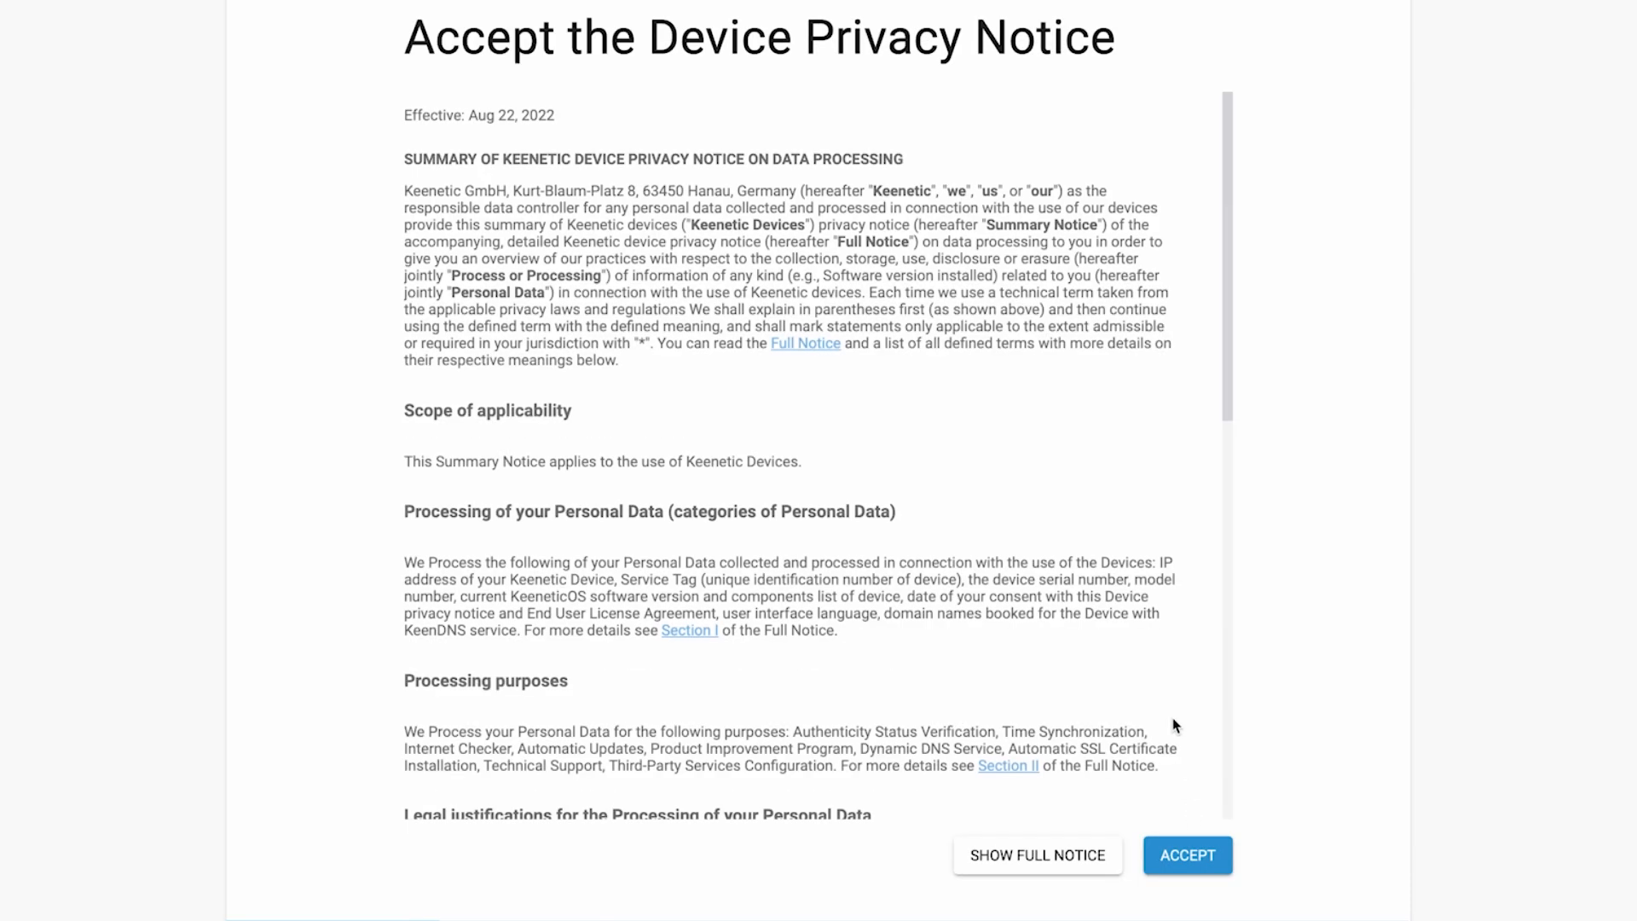
{"action": "scroll", "coordinate": [1168, 716], "scroll_direction": "down", "scroll_amount": 10}
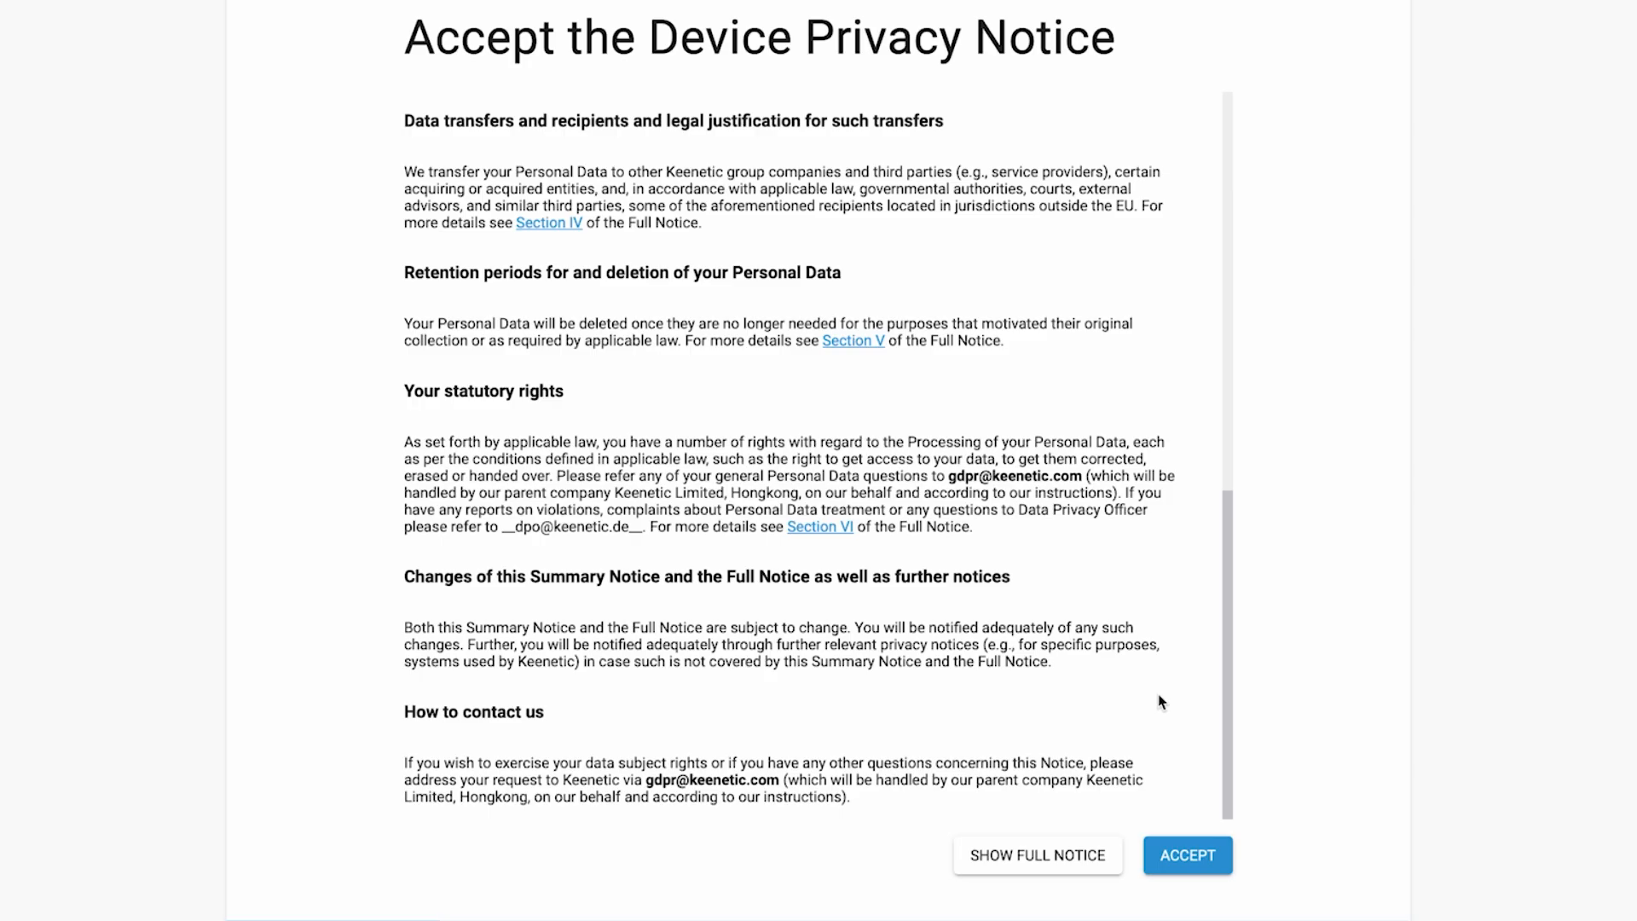
{"action": "left_click", "coordinate": [1188, 857]}
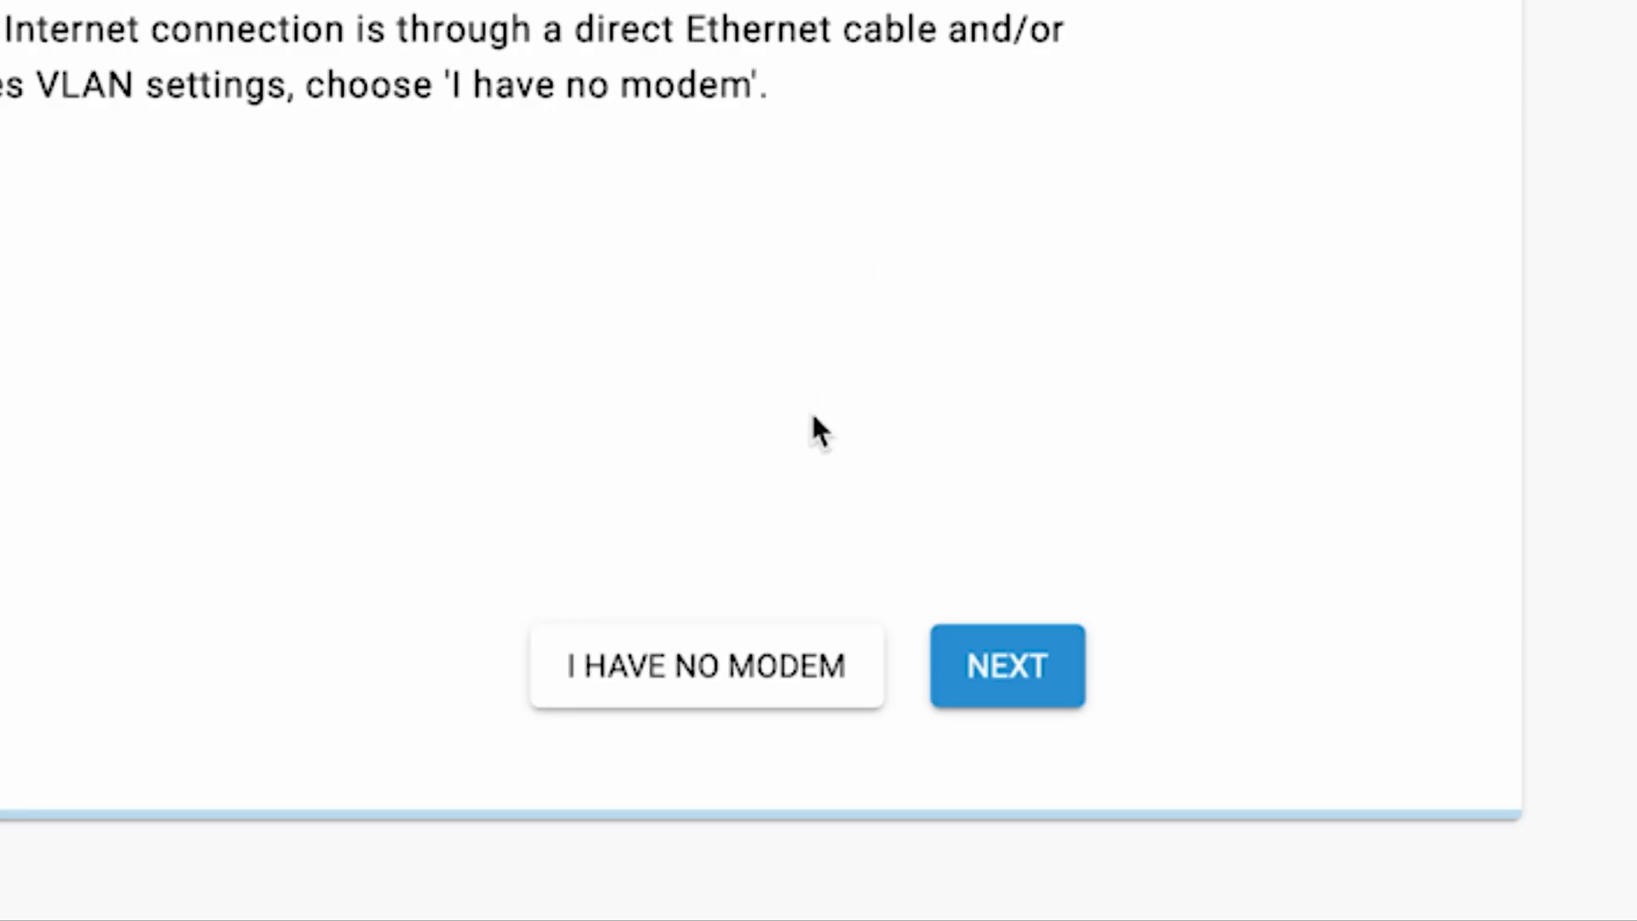
Step: State that there is no modem and continue with the off-the-shelf Smart TV or media player option
{"action": "left_click", "coordinate": [751, 665]}
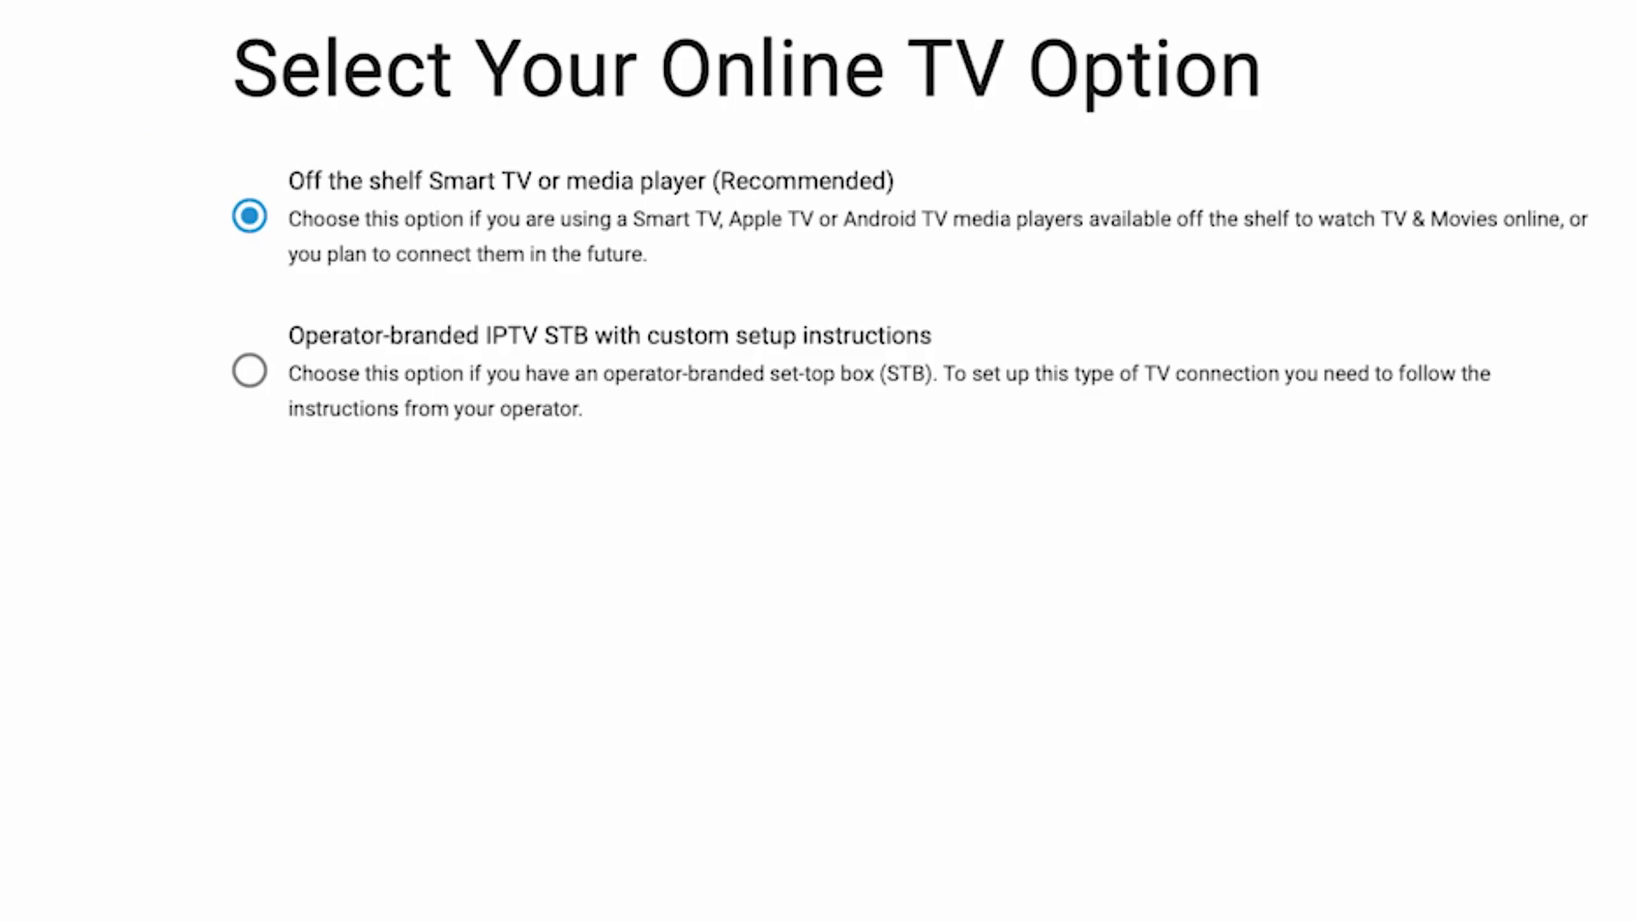
{"action": "left_click", "coordinate": [1085, 691]}
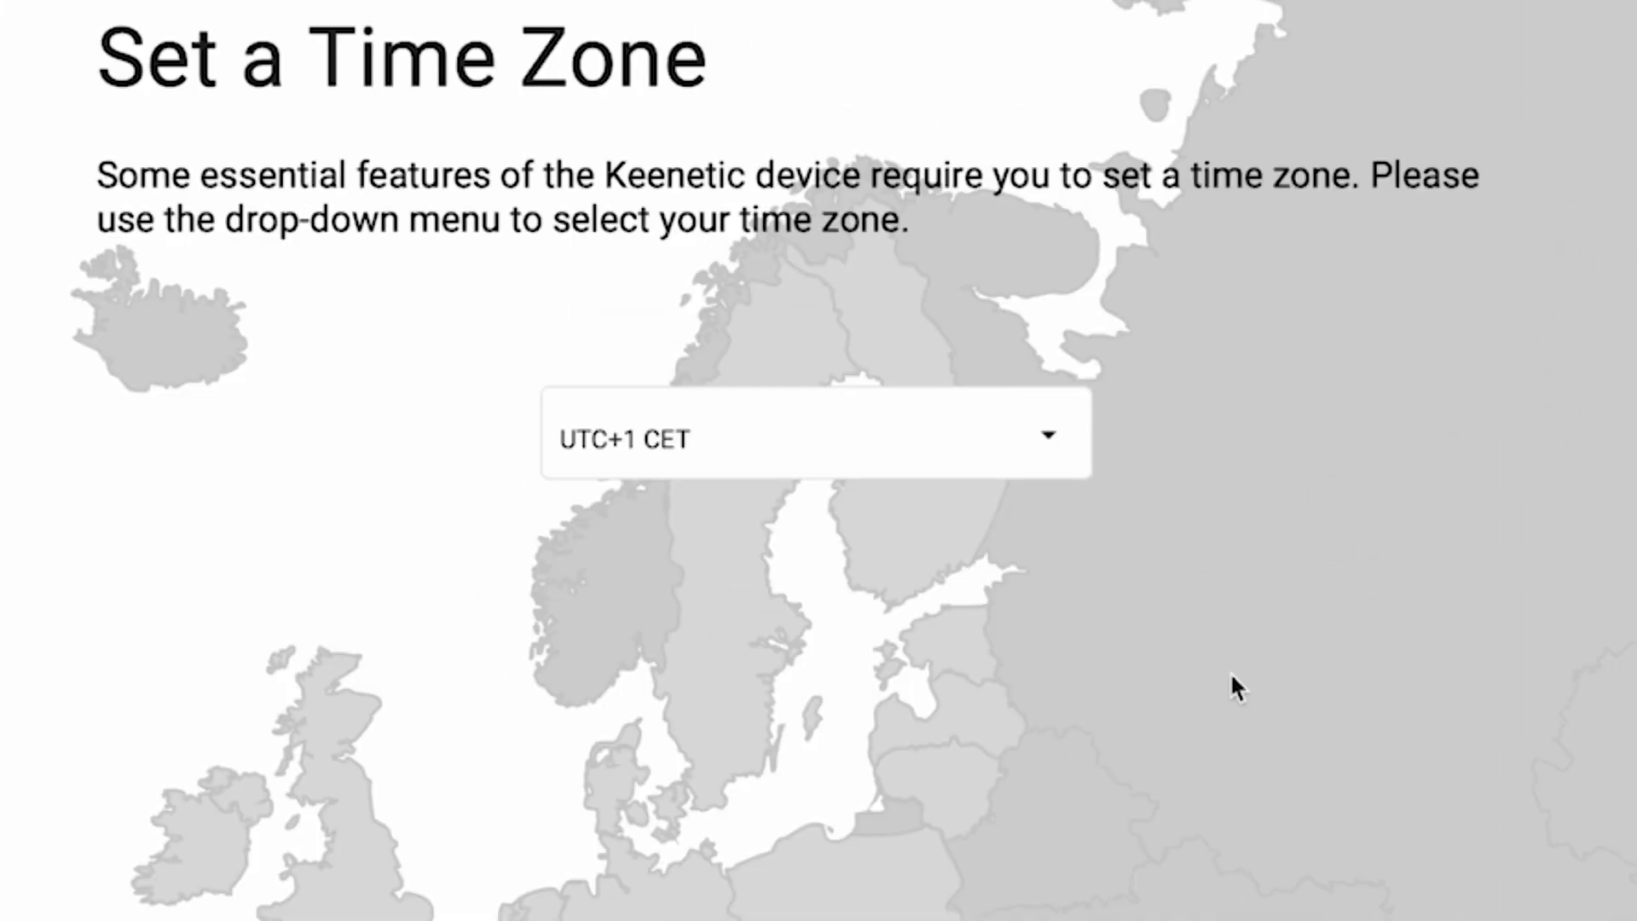
Step: Set the time zone to UTC+1 Europe/Zurich and choose to update the device automatically
{"action": "left_click", "coordinate": [951, 246]}
{"action": "scroll", "coordinate": [1001, 724], "scroll_direction": "down", "scroll_amount": 20}
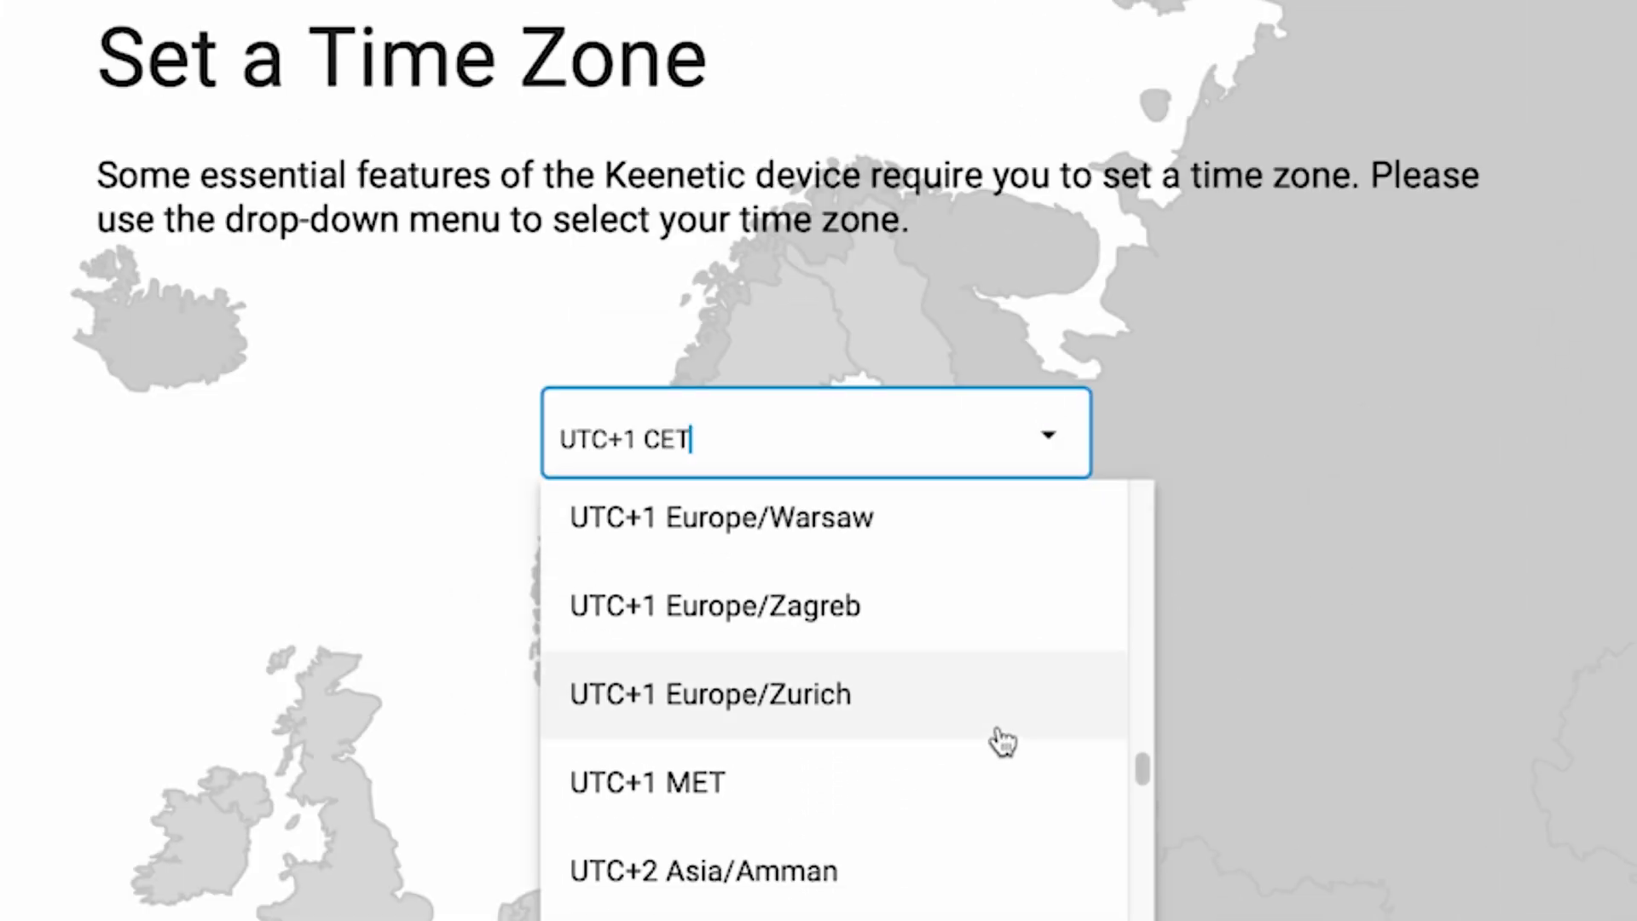
{"action": "left_click", "coordinate": [1003, 731]}
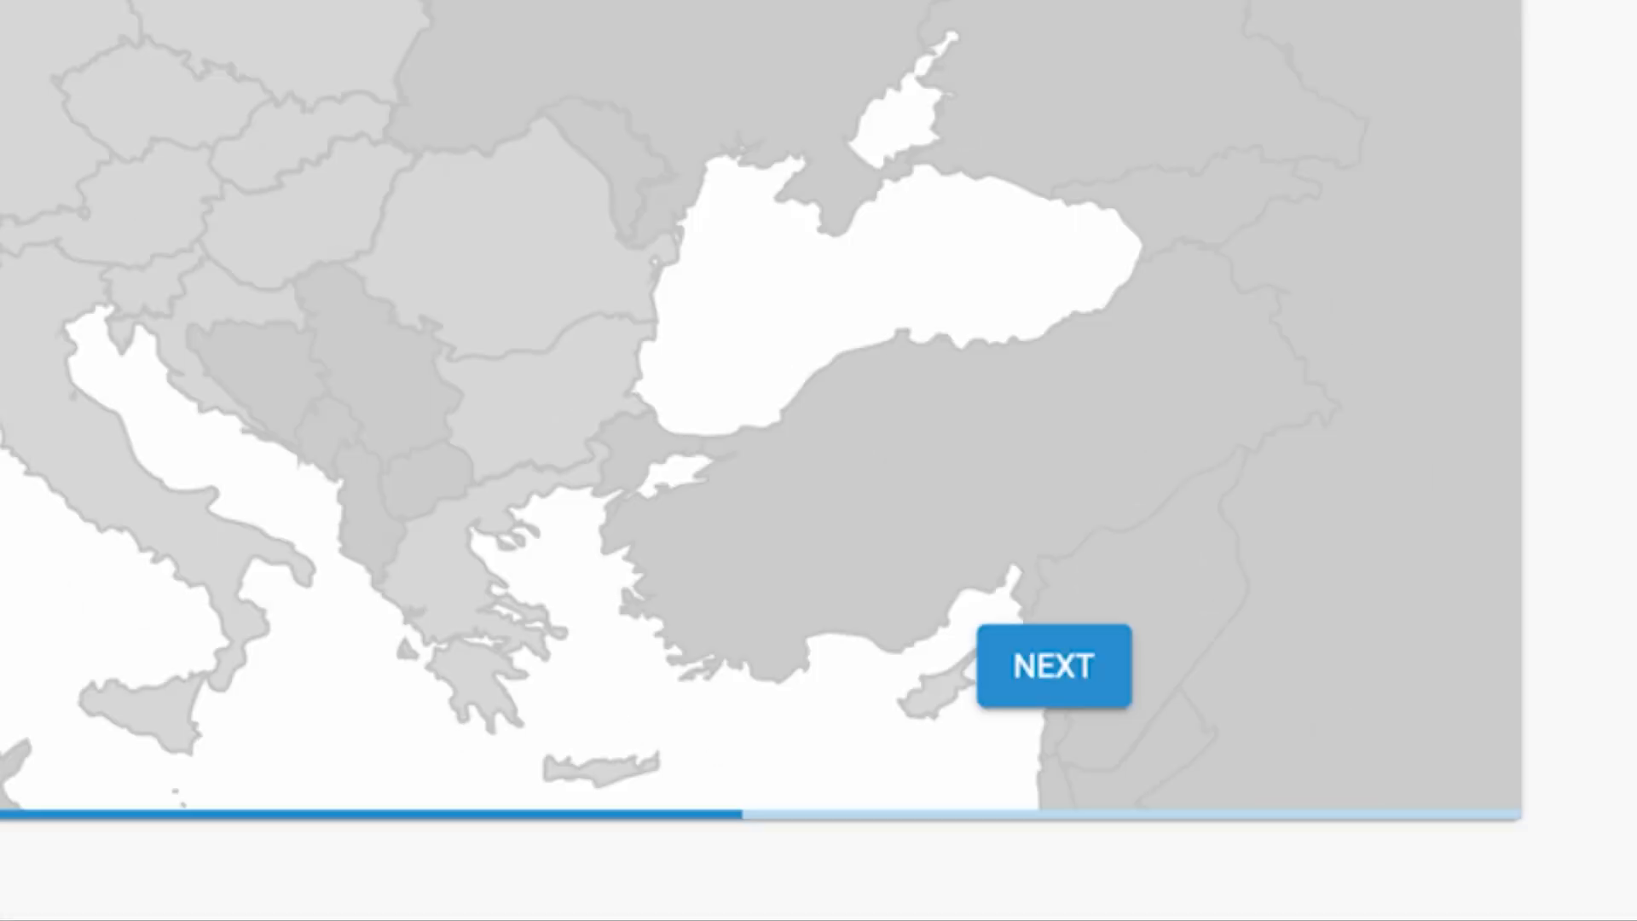
{"action": "left_click", "coordinate": [1096, 685]}
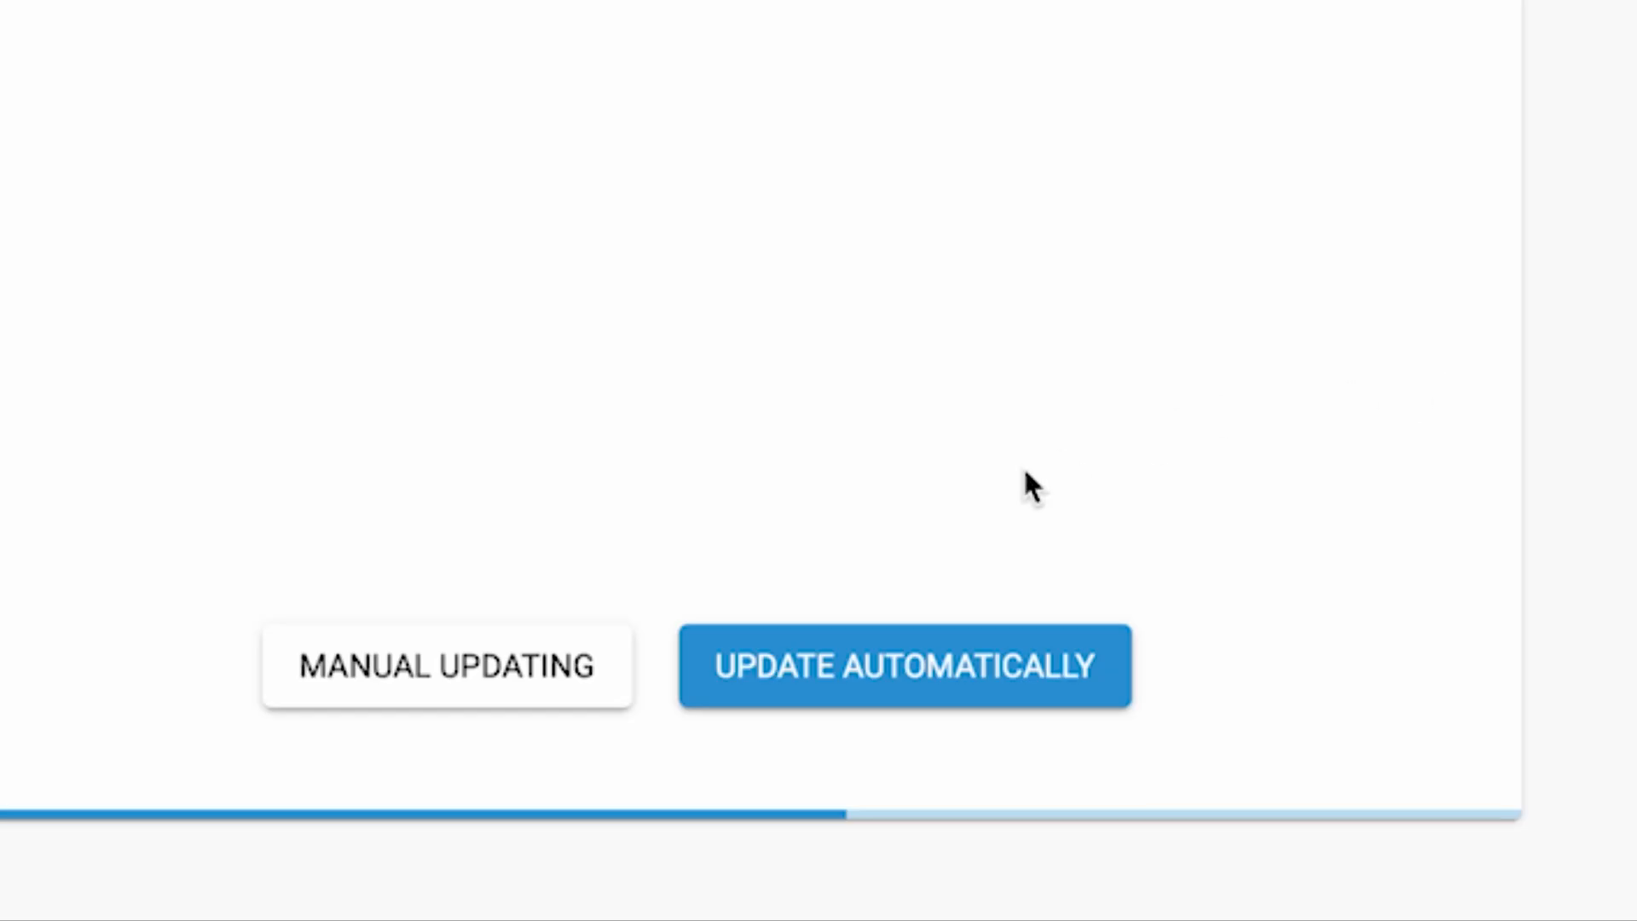
{"action": "left_click", "coordinate": [868, 680]}
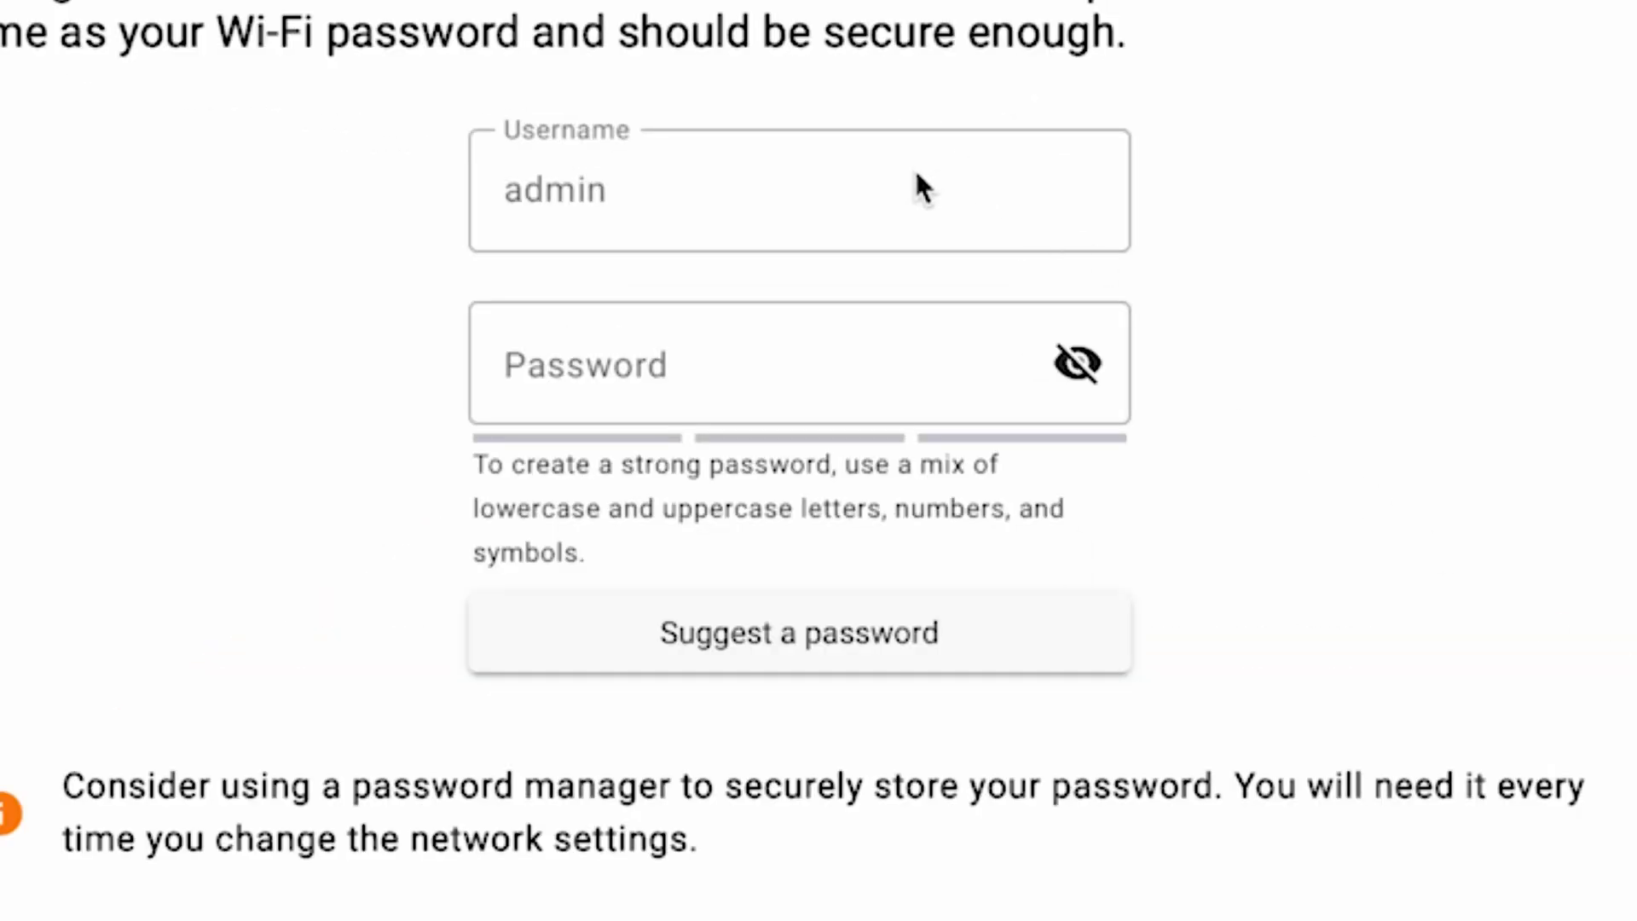
Step: Enter a new administrator password of sufficient length, reveal it for checking, and continue the wizard
{"action": "left_click", "coordinate": [625, 366]}
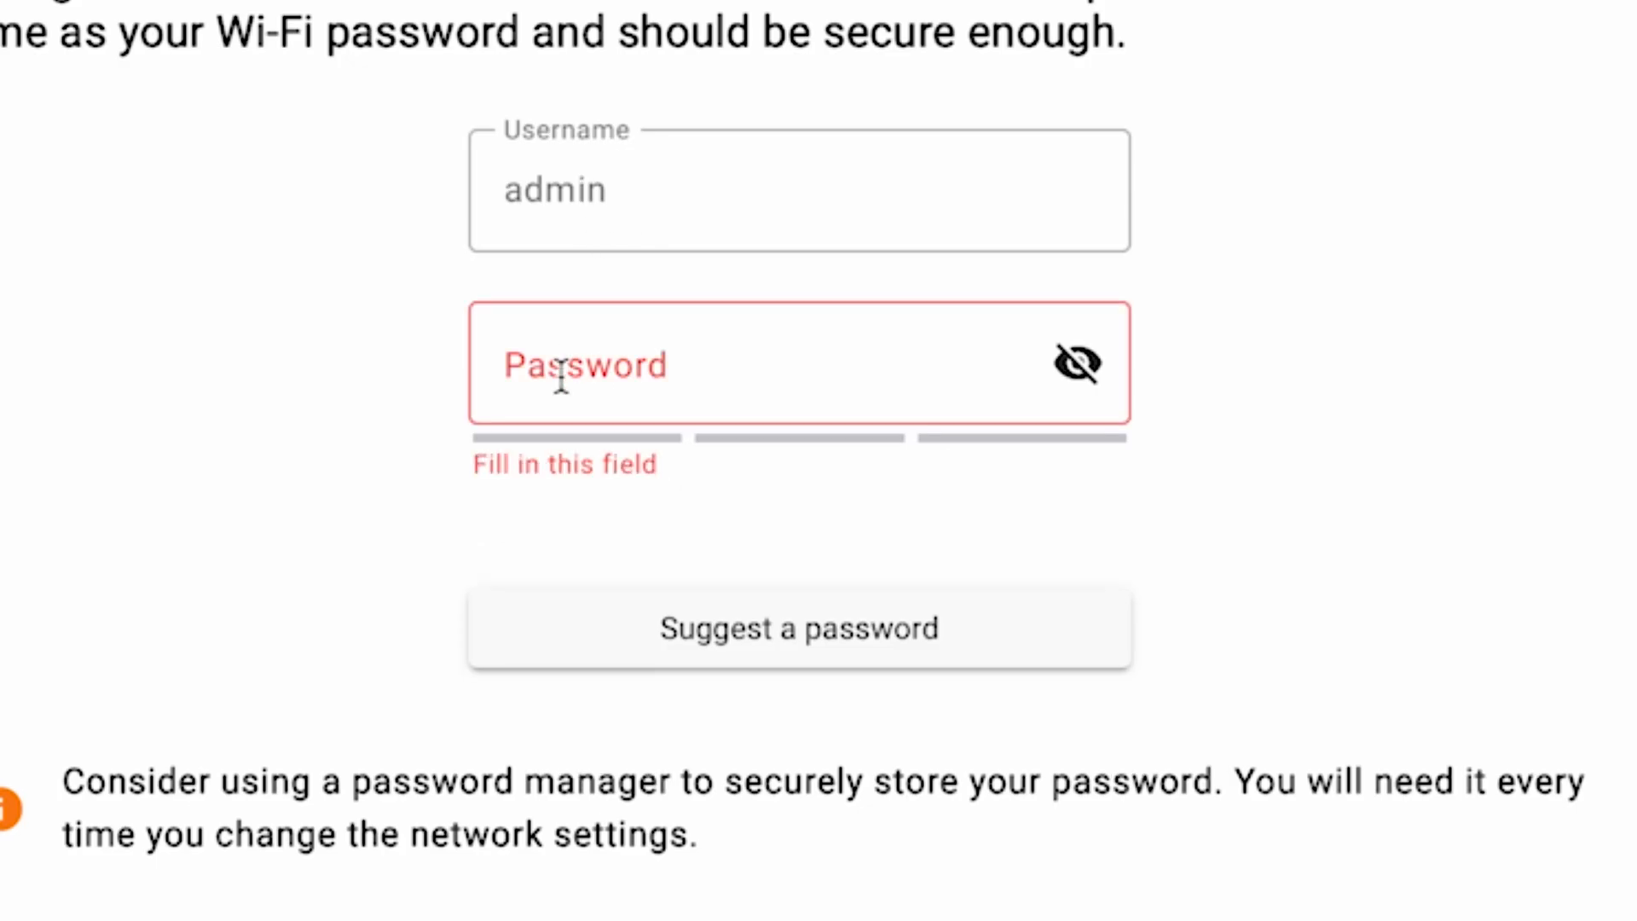
{"action": "type", "text": "•••••••"}
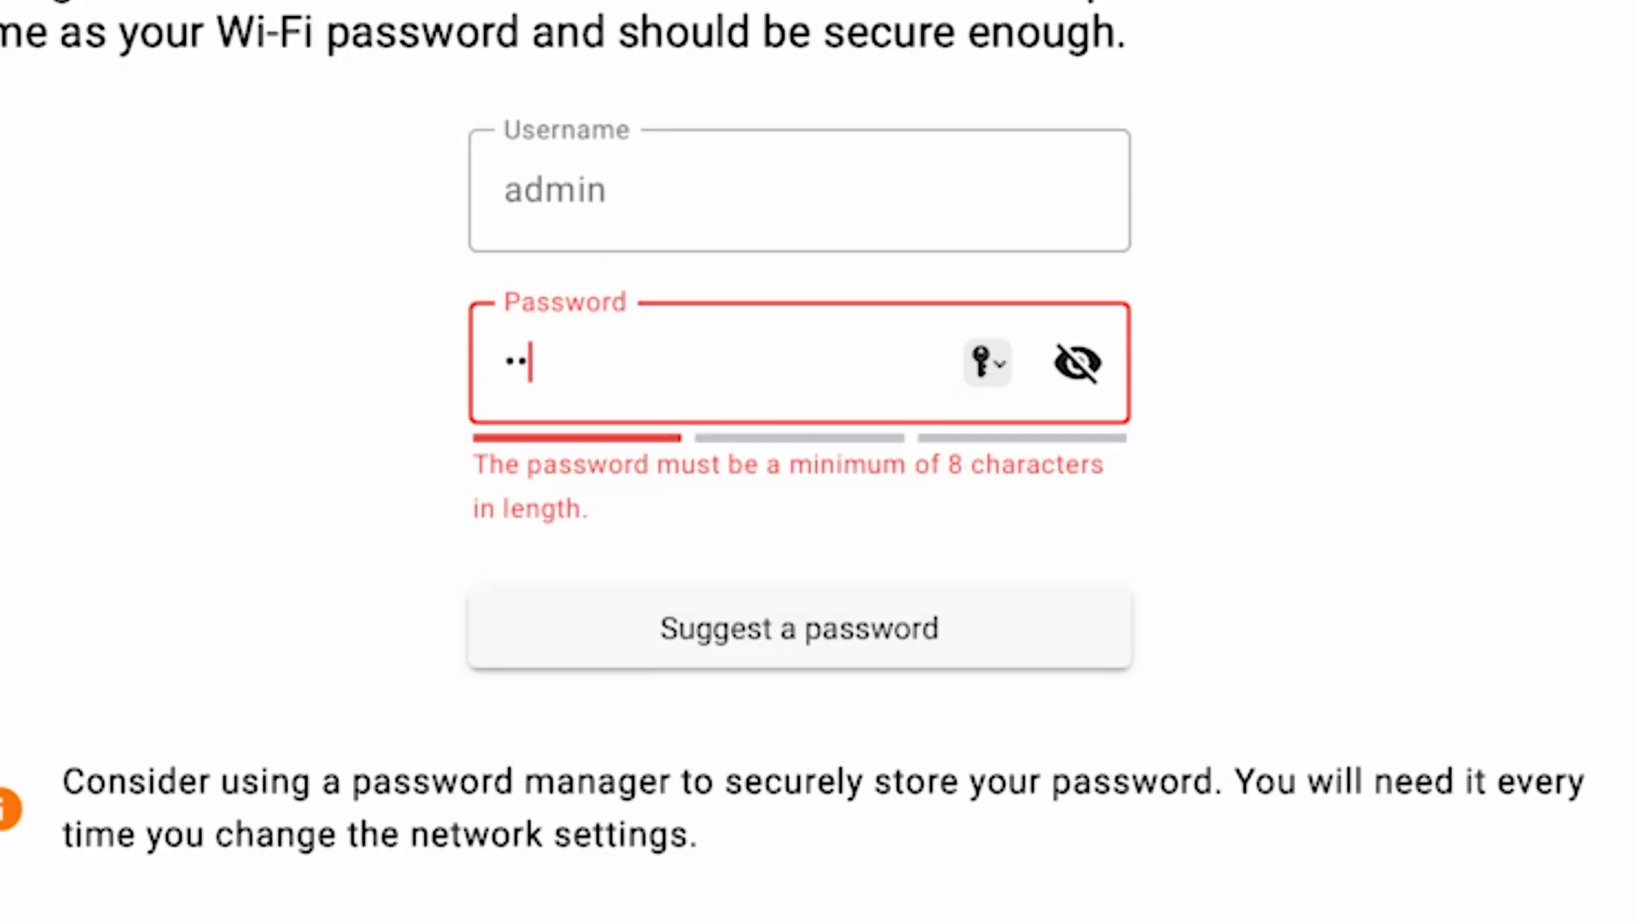
{"action": "type", "text": "•"}
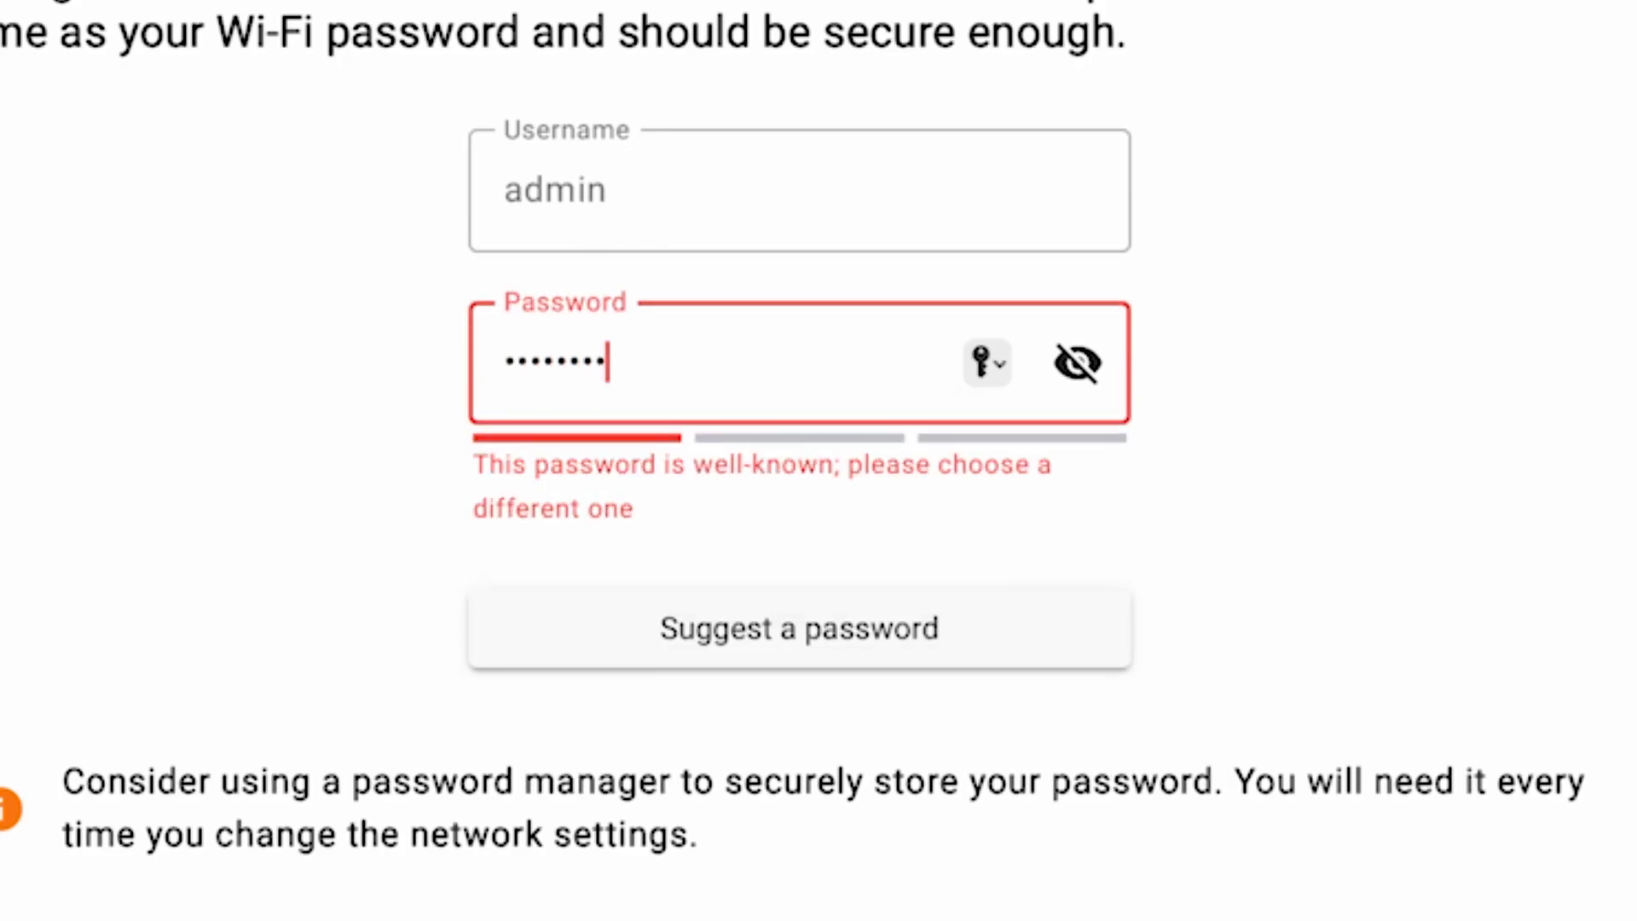
{"action": "left_click", "coordinate": [1095, 365]}
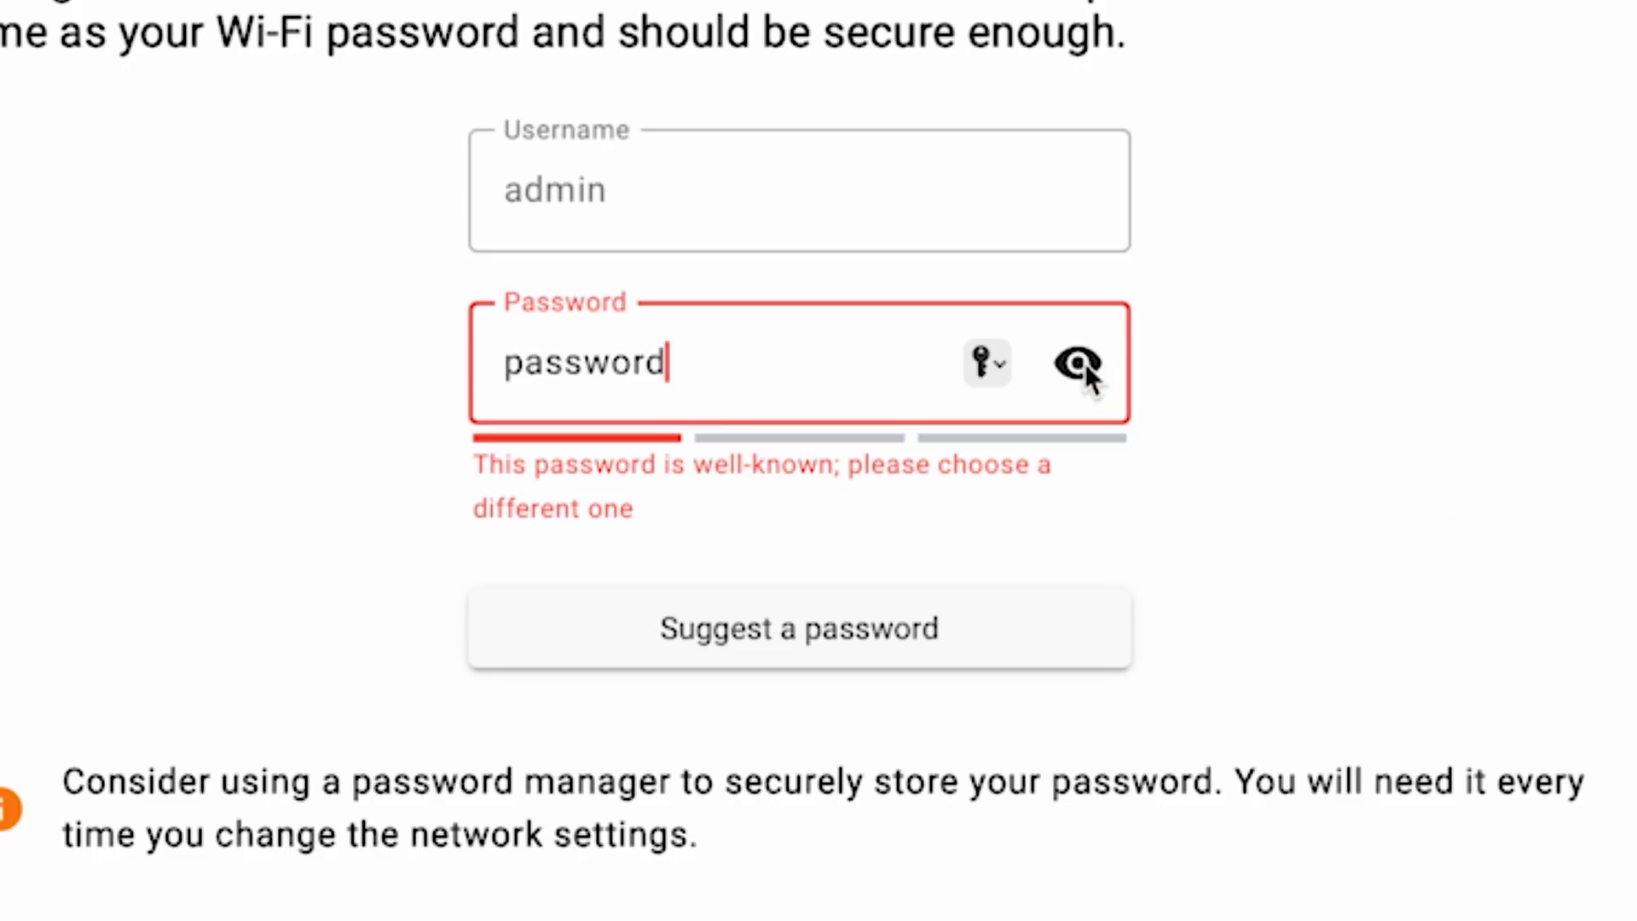
{"action": "type", "text": "123"}
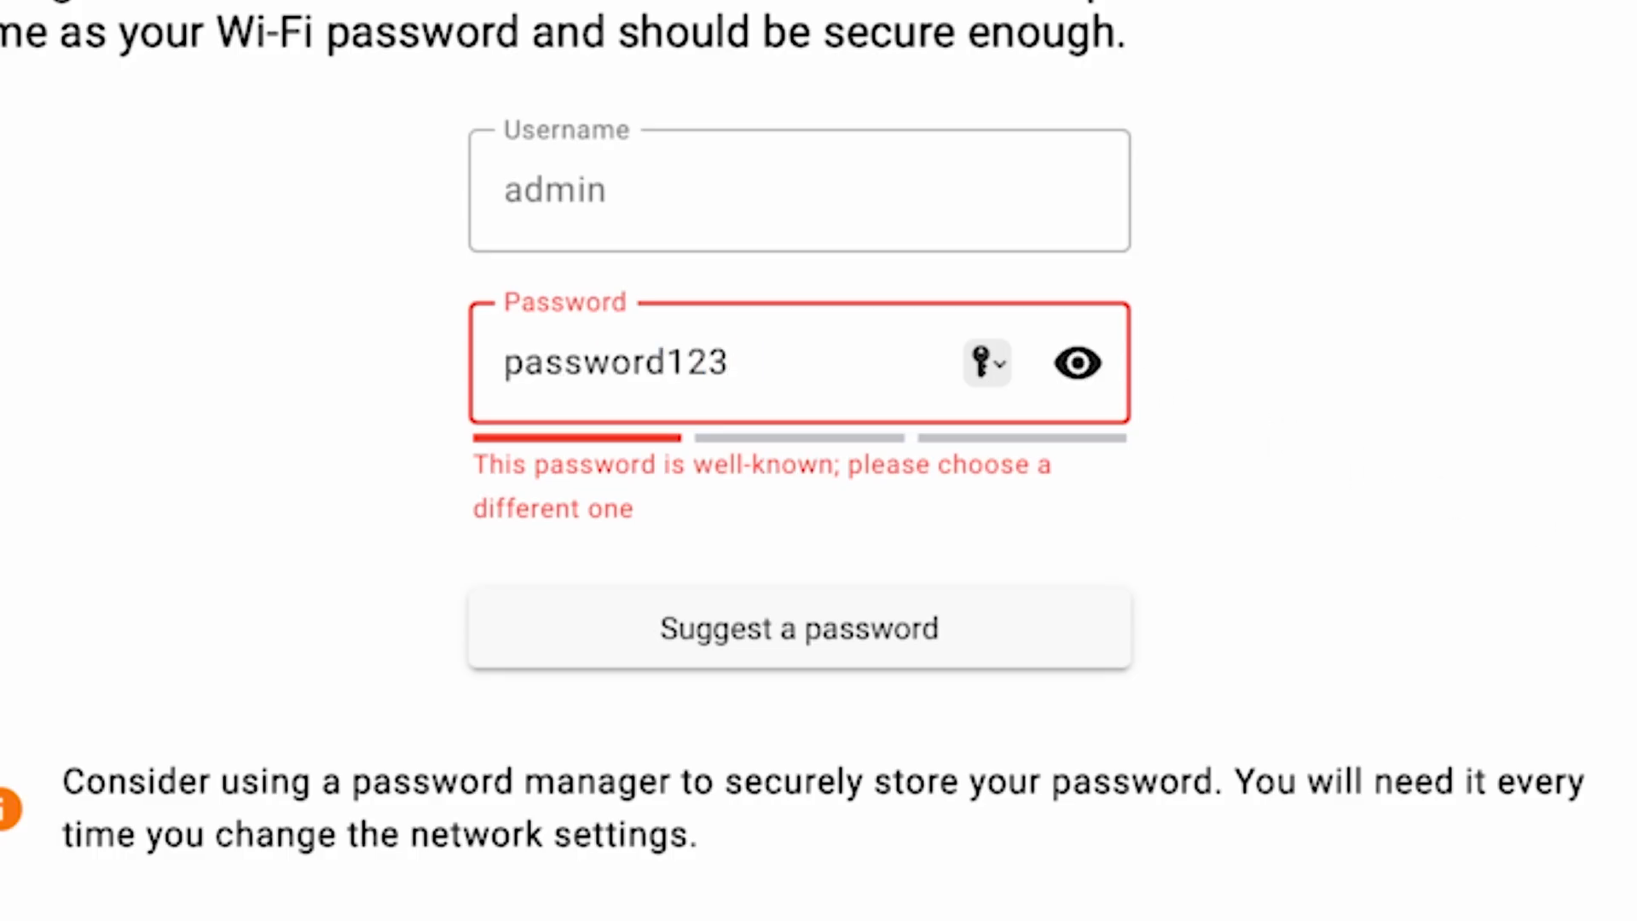
{"action": "type", "text": "456"}
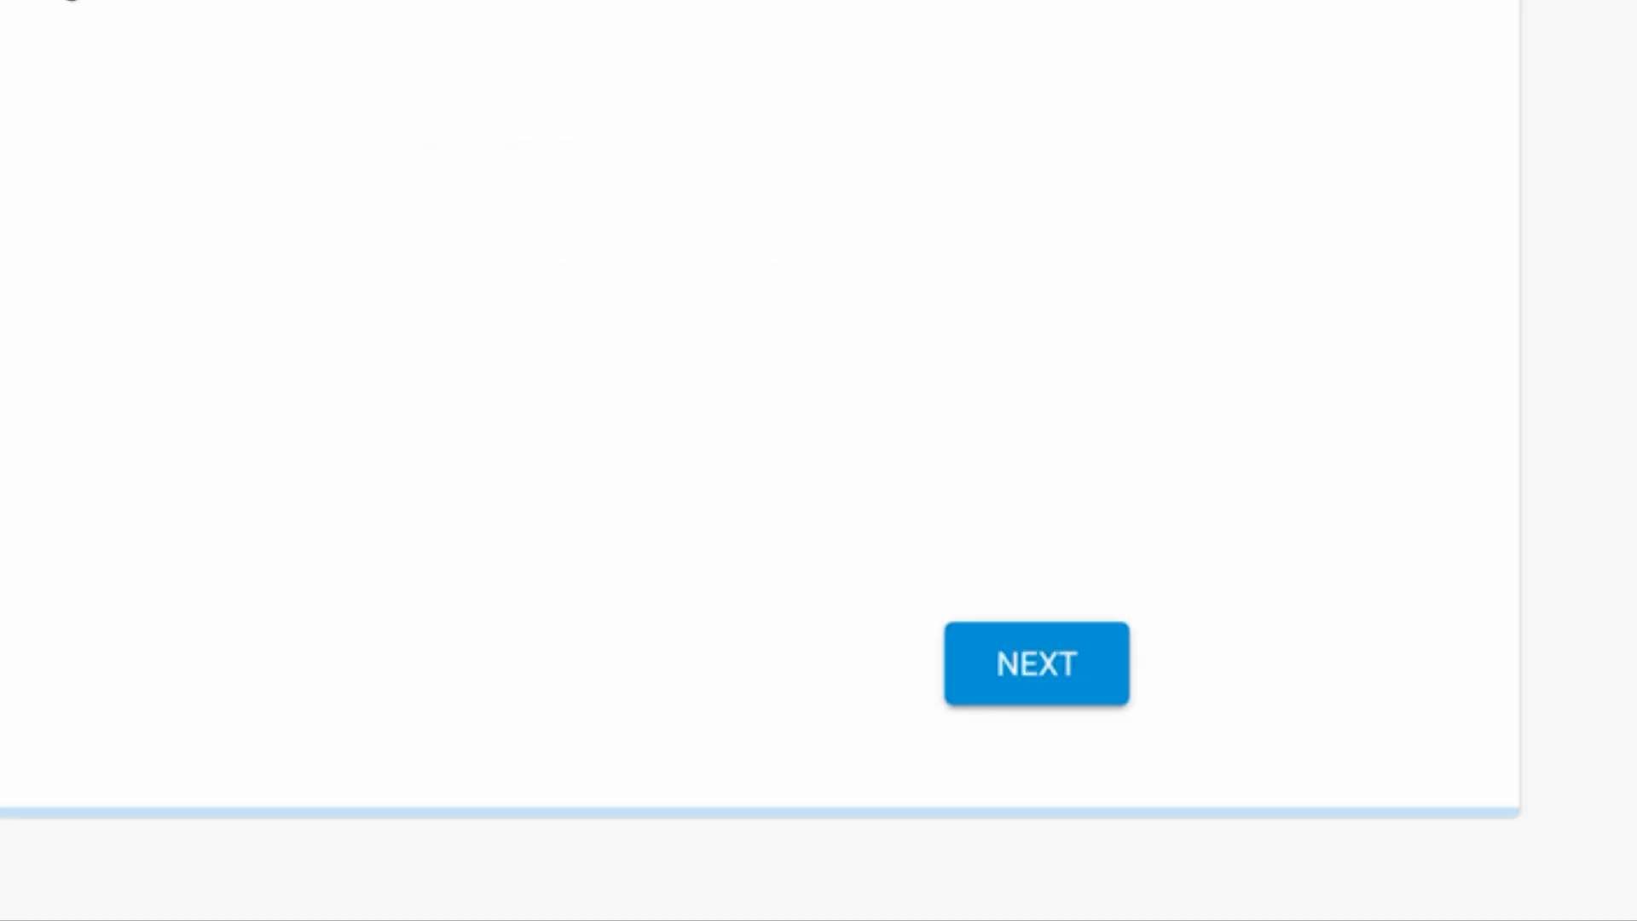
{"action": "left_click", "coordinate": [1066, 663]}
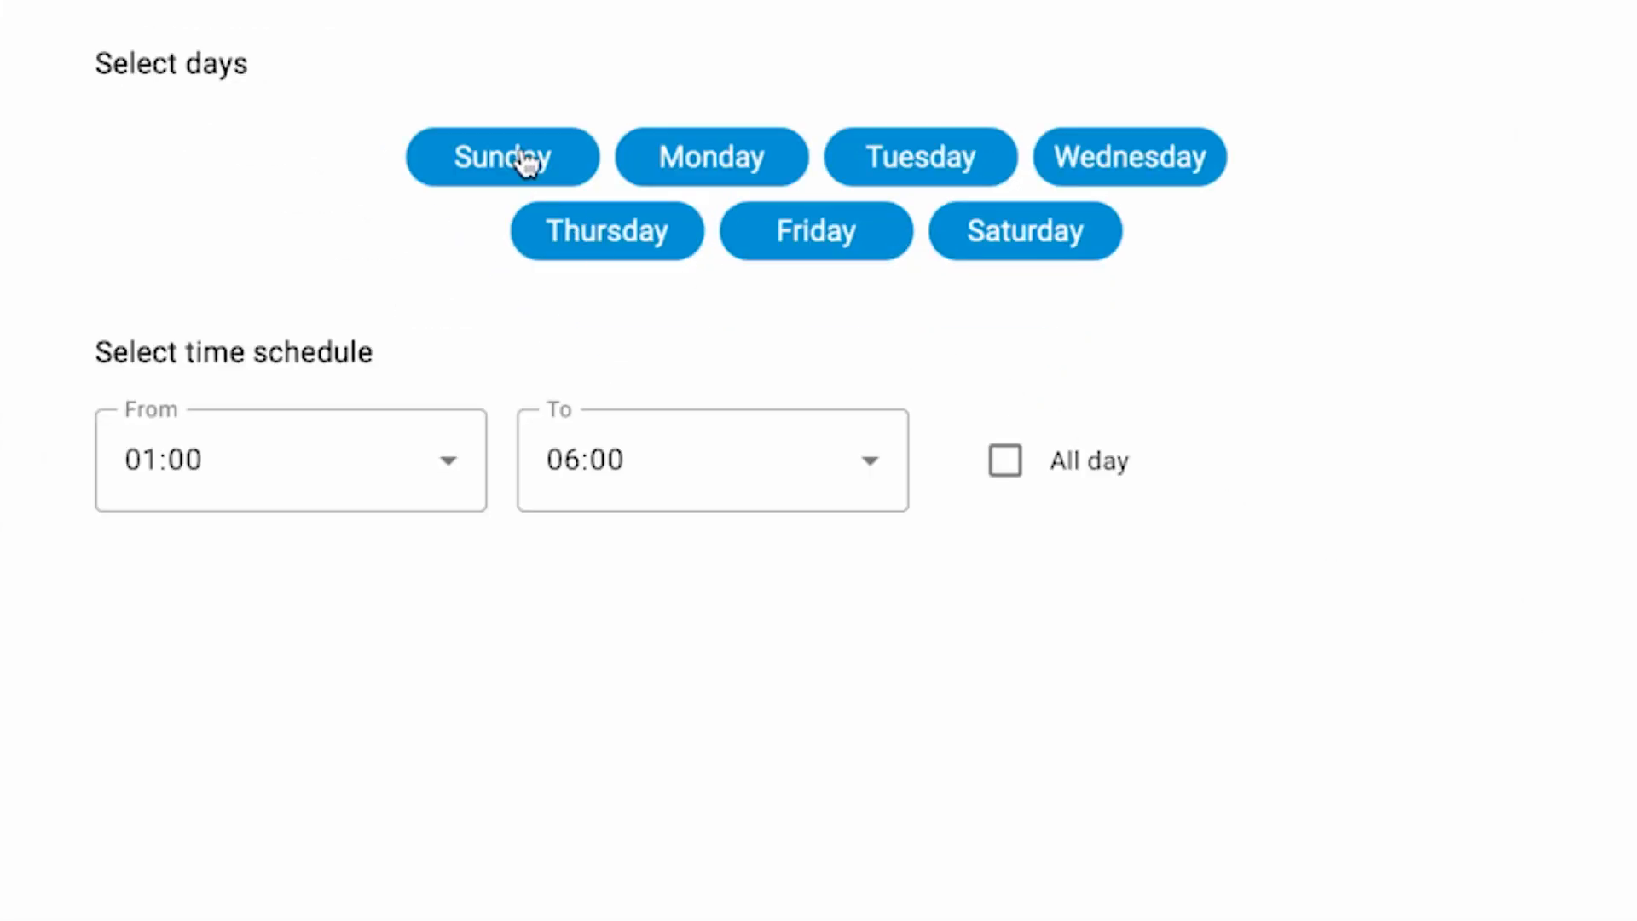
Step: Limit the automatic update schedule to Monday by deselecting all the other days
{"action": "left_click", "coordinate": [588, 158]}
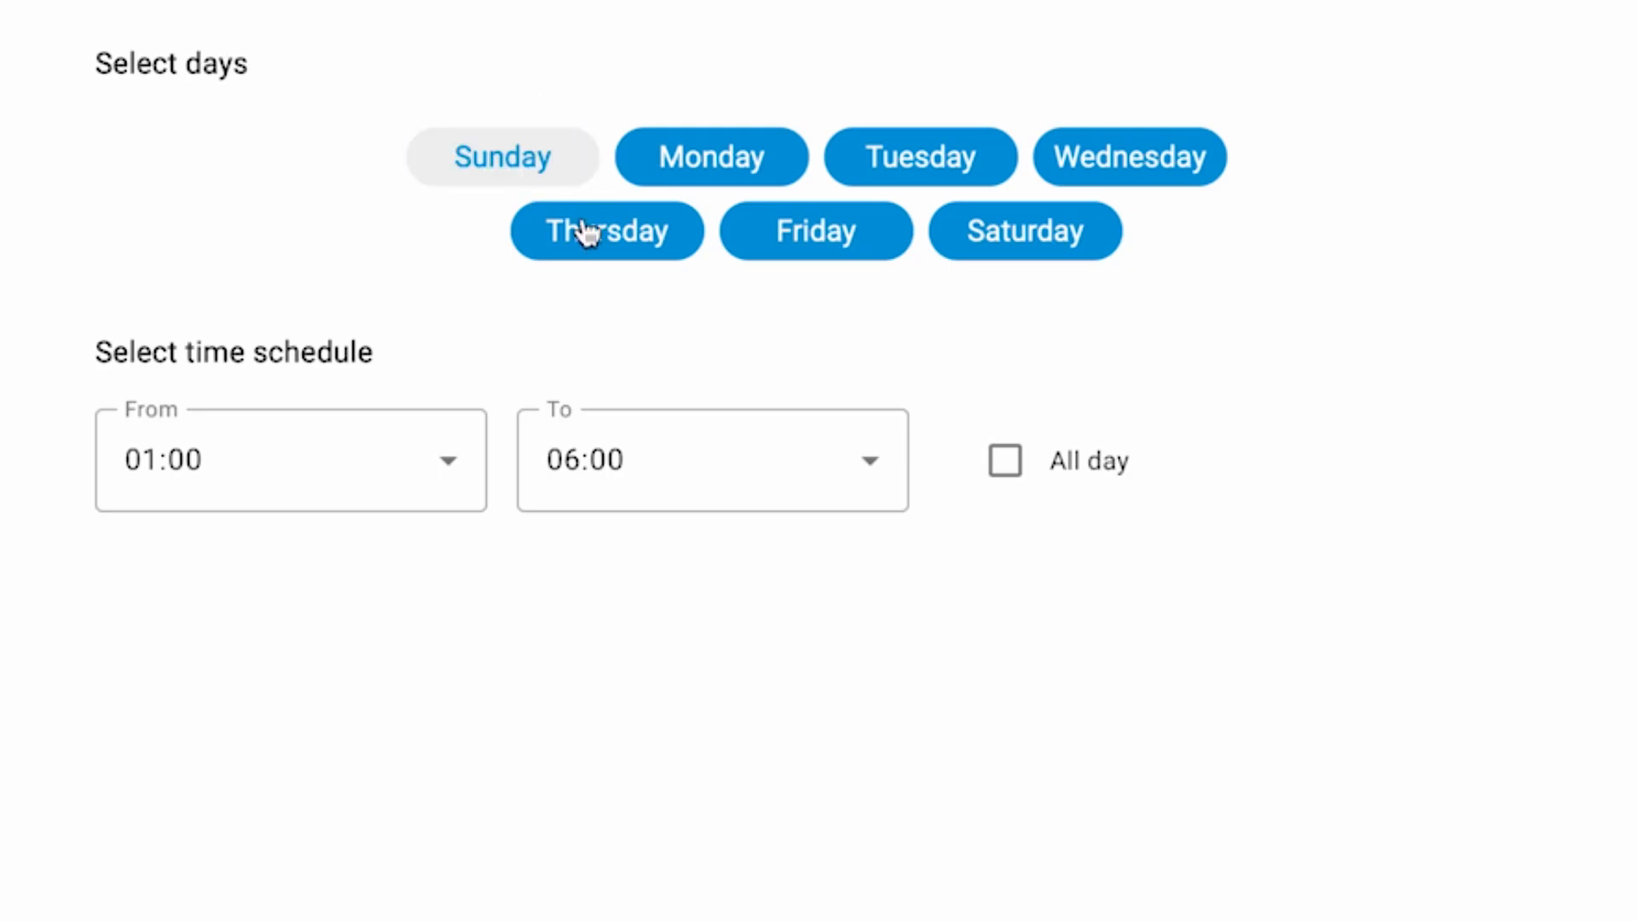
{"action": "left_click", "coordinate": [587, 230]}
{"action": "left_click", "coordinate": [787, 245]}
{"action": "left_click", "coordinate": [935, 153]}
{"action": "left_click", "coordinate": [1015, 249]}
{"action": "left_click", "coordinate": [1159, 160]}
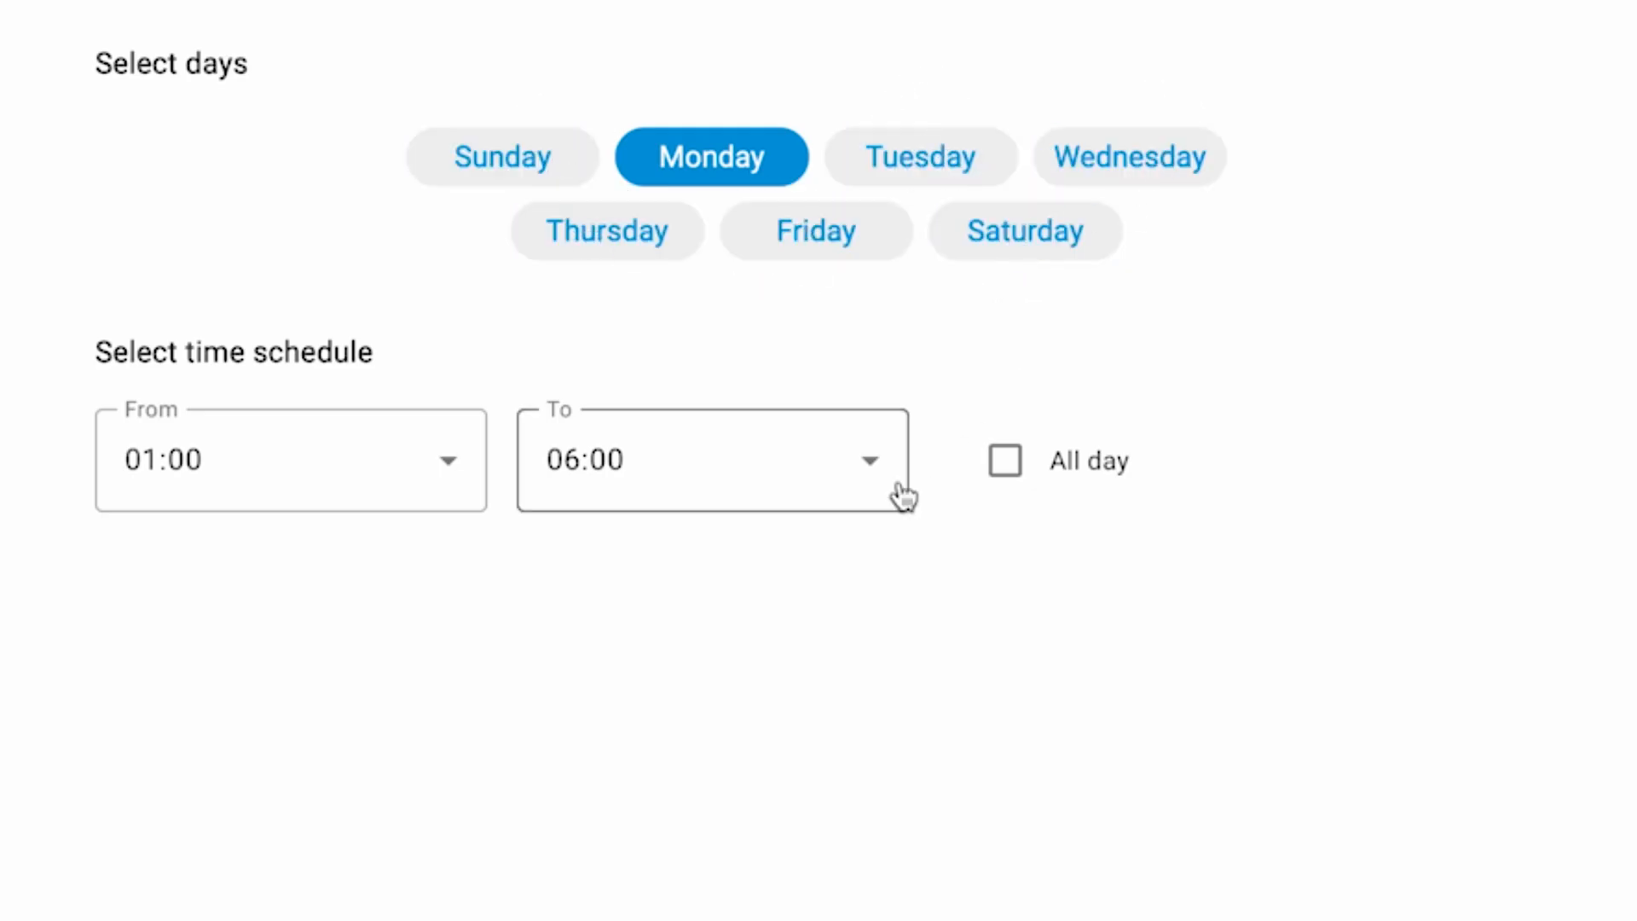
Step: Set the automatic update window to start at 03:00 and continue the wizard
{"action": "left_click", "coordinate": [413, 486]}
{"action": "left_click", "coordinate": [359, 836]}
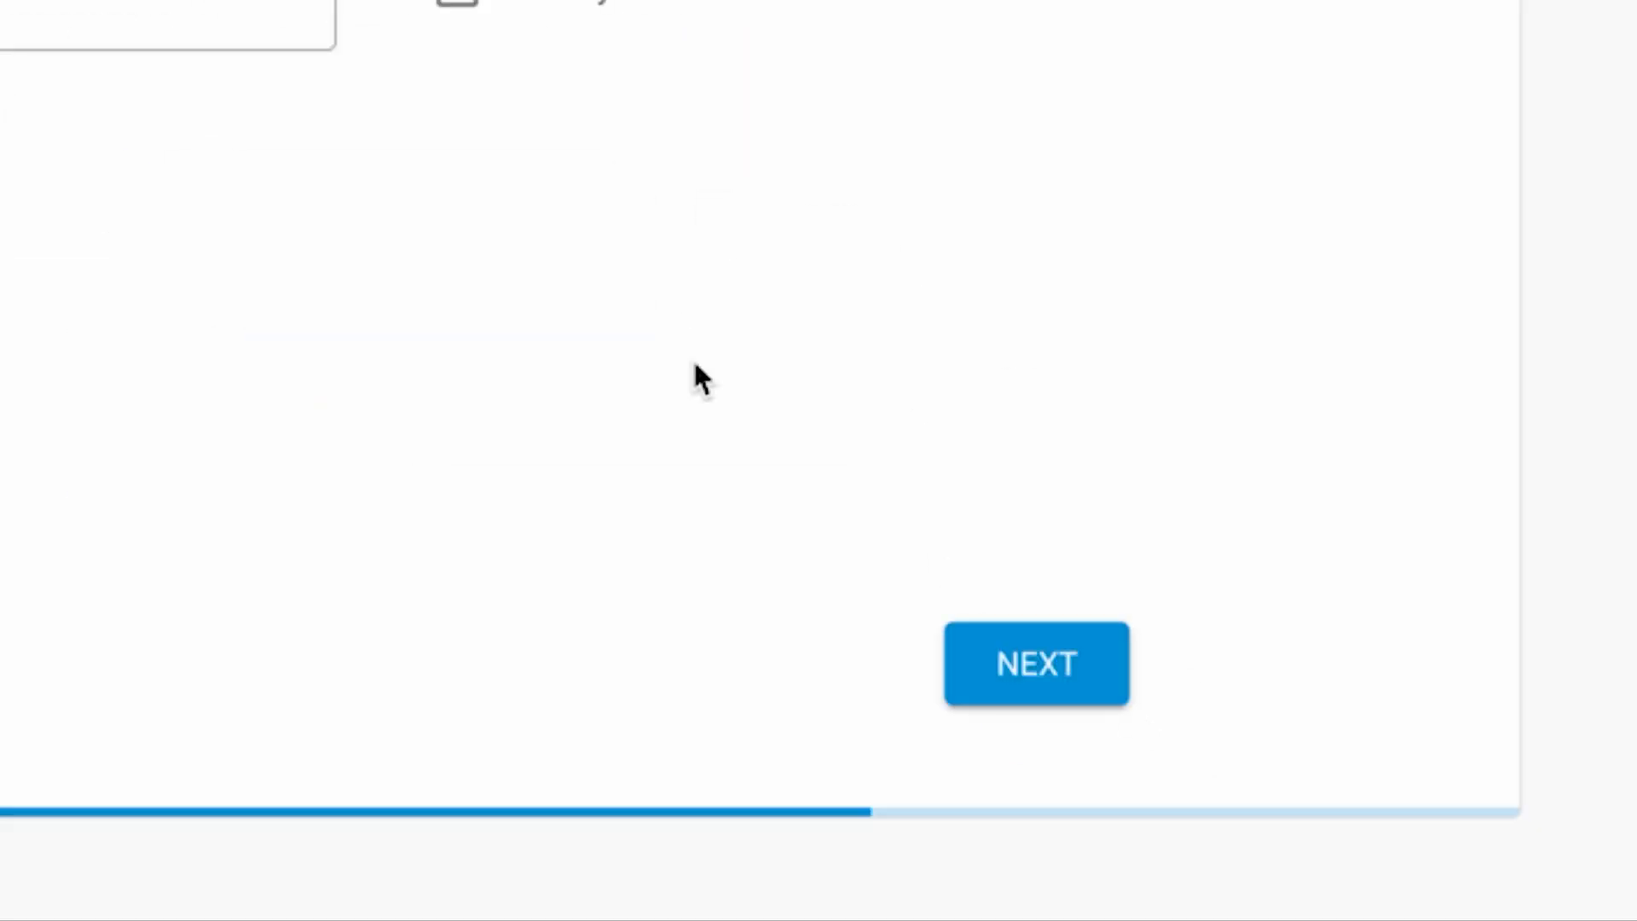
{"action": "left_click", "coordinate": [1023, 658]}
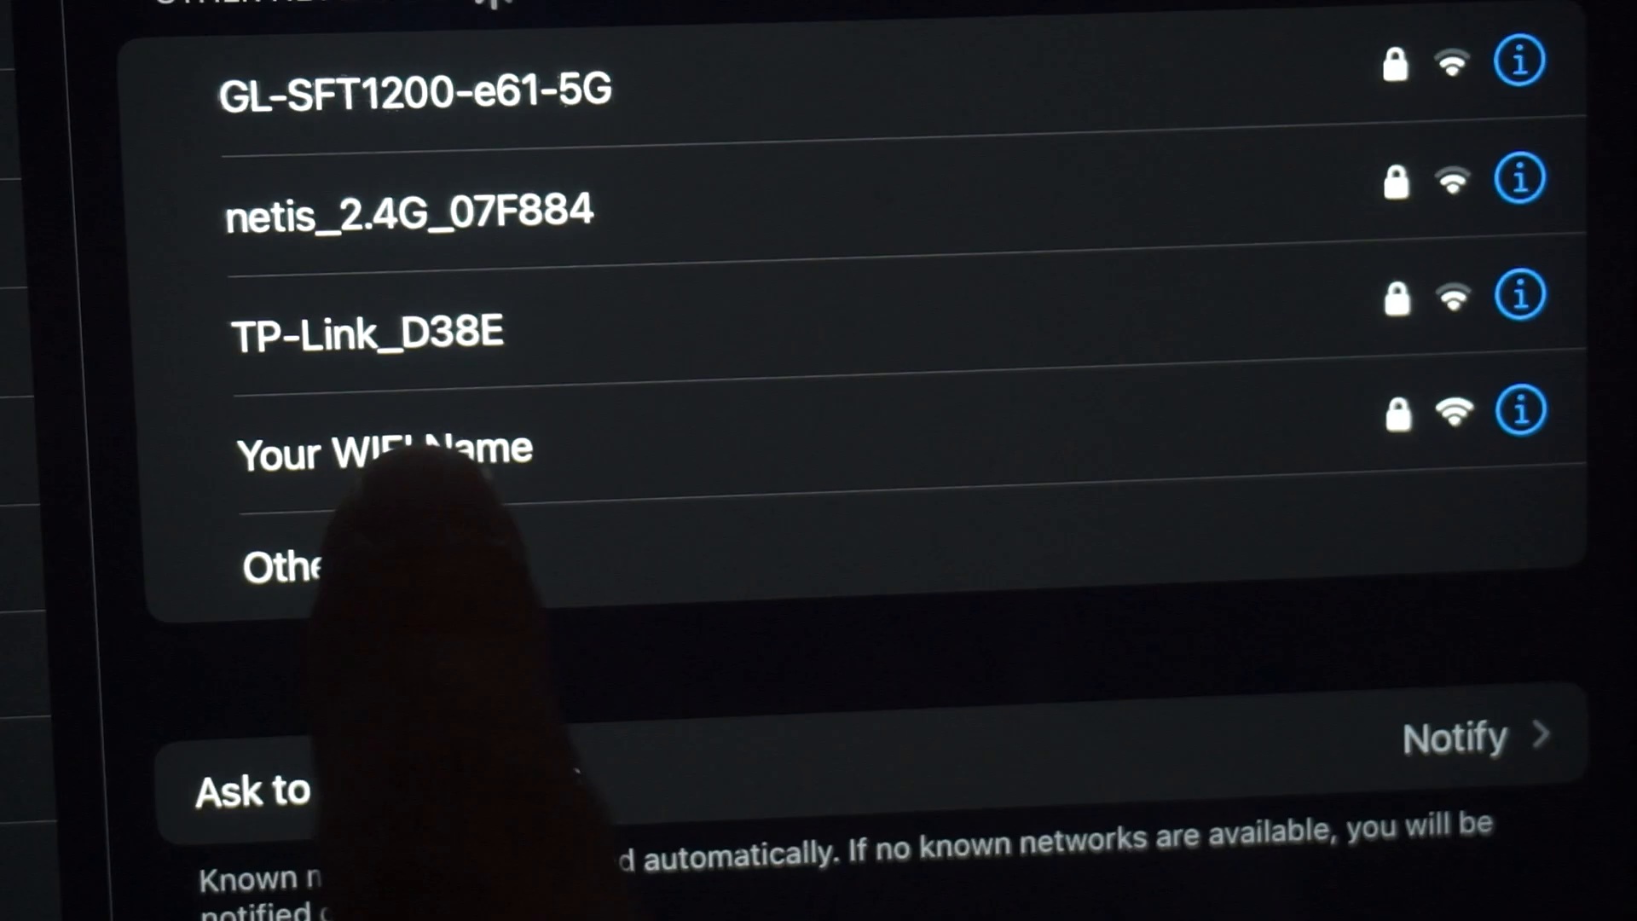
Step: Reconnect to the router's Wi-Fi network and dismiss the Join Network window
{"action": "left_click", "coordinate": [477, 452]}
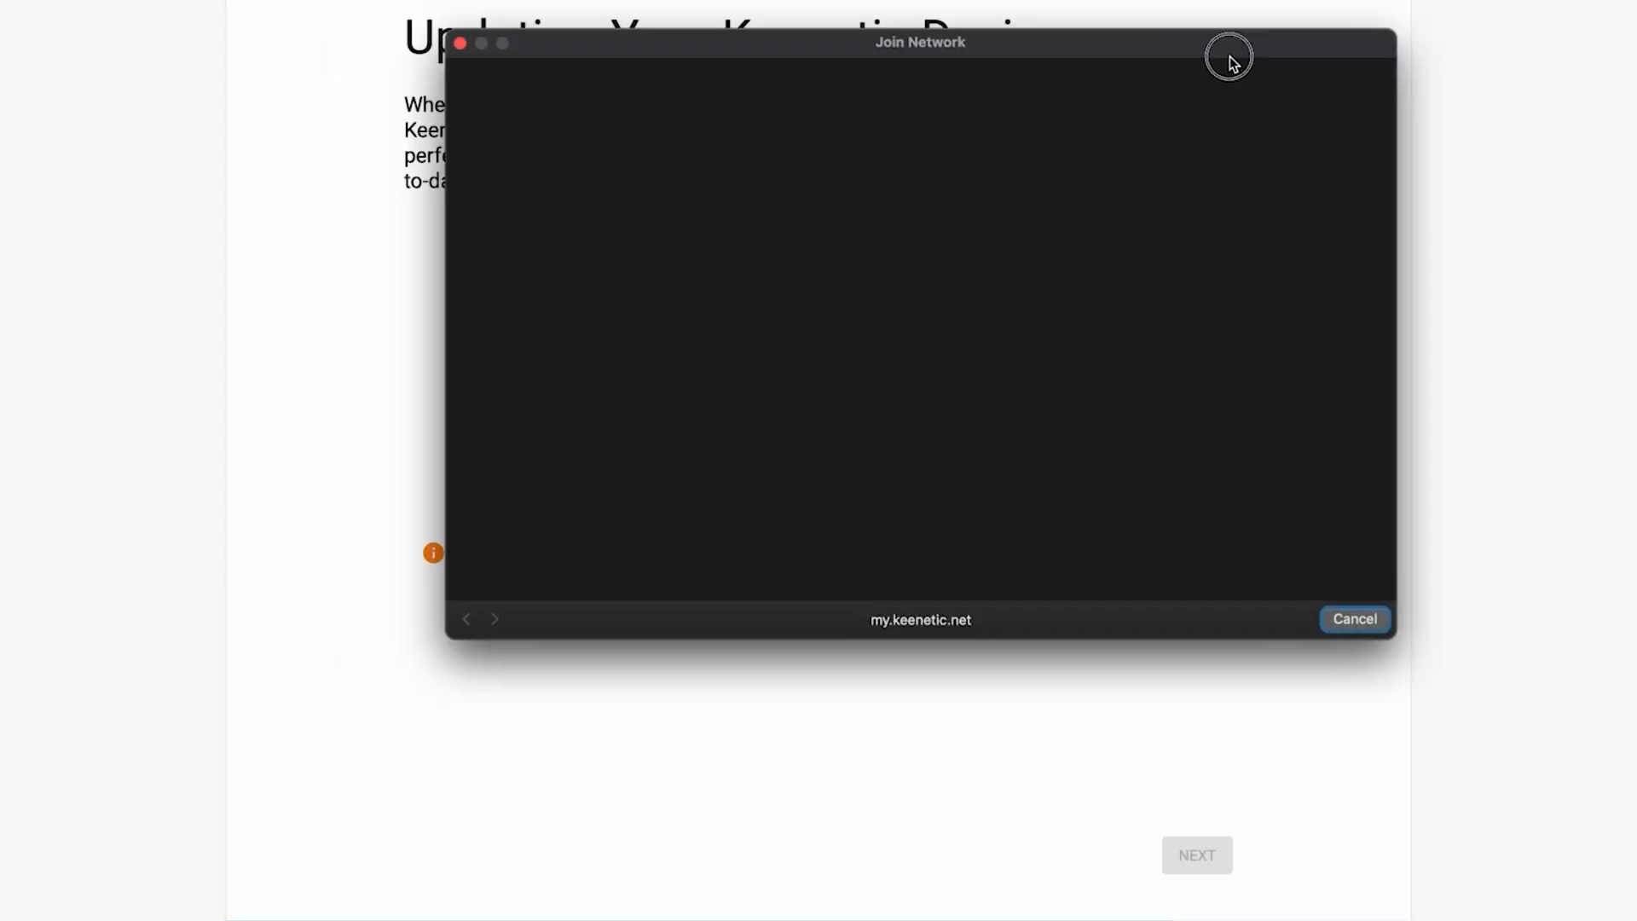
{"action": "left_click_drag", "start_coordinate": [1230, 56], "coordinate": [1165, 100]}
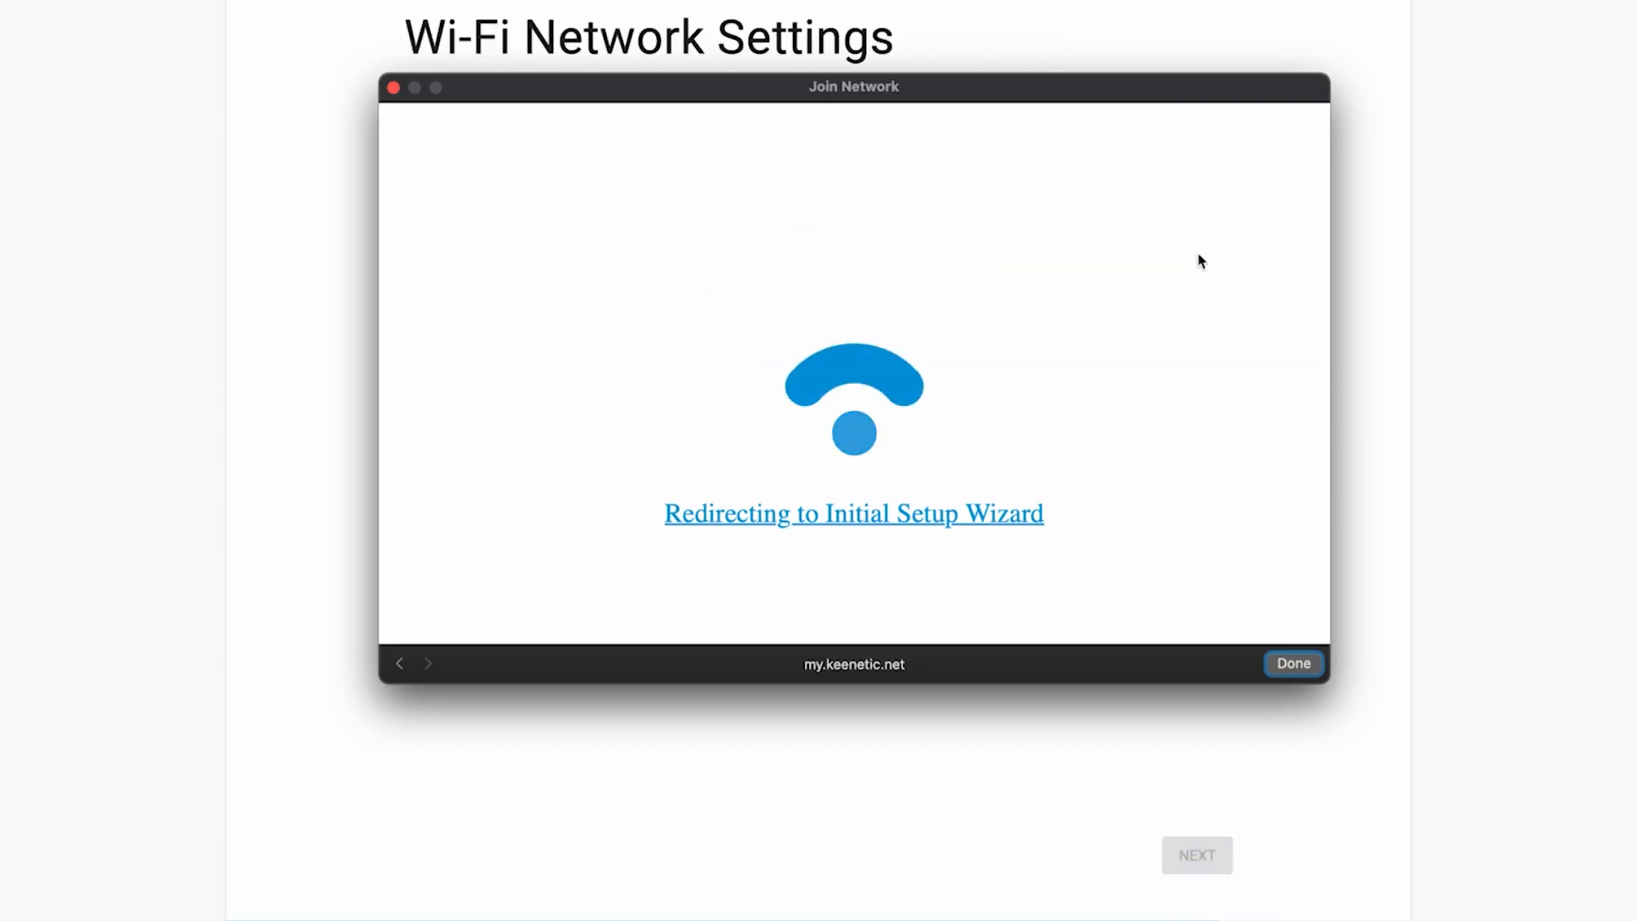
{"action": "left_click", "coordinate": [1304, 667]}
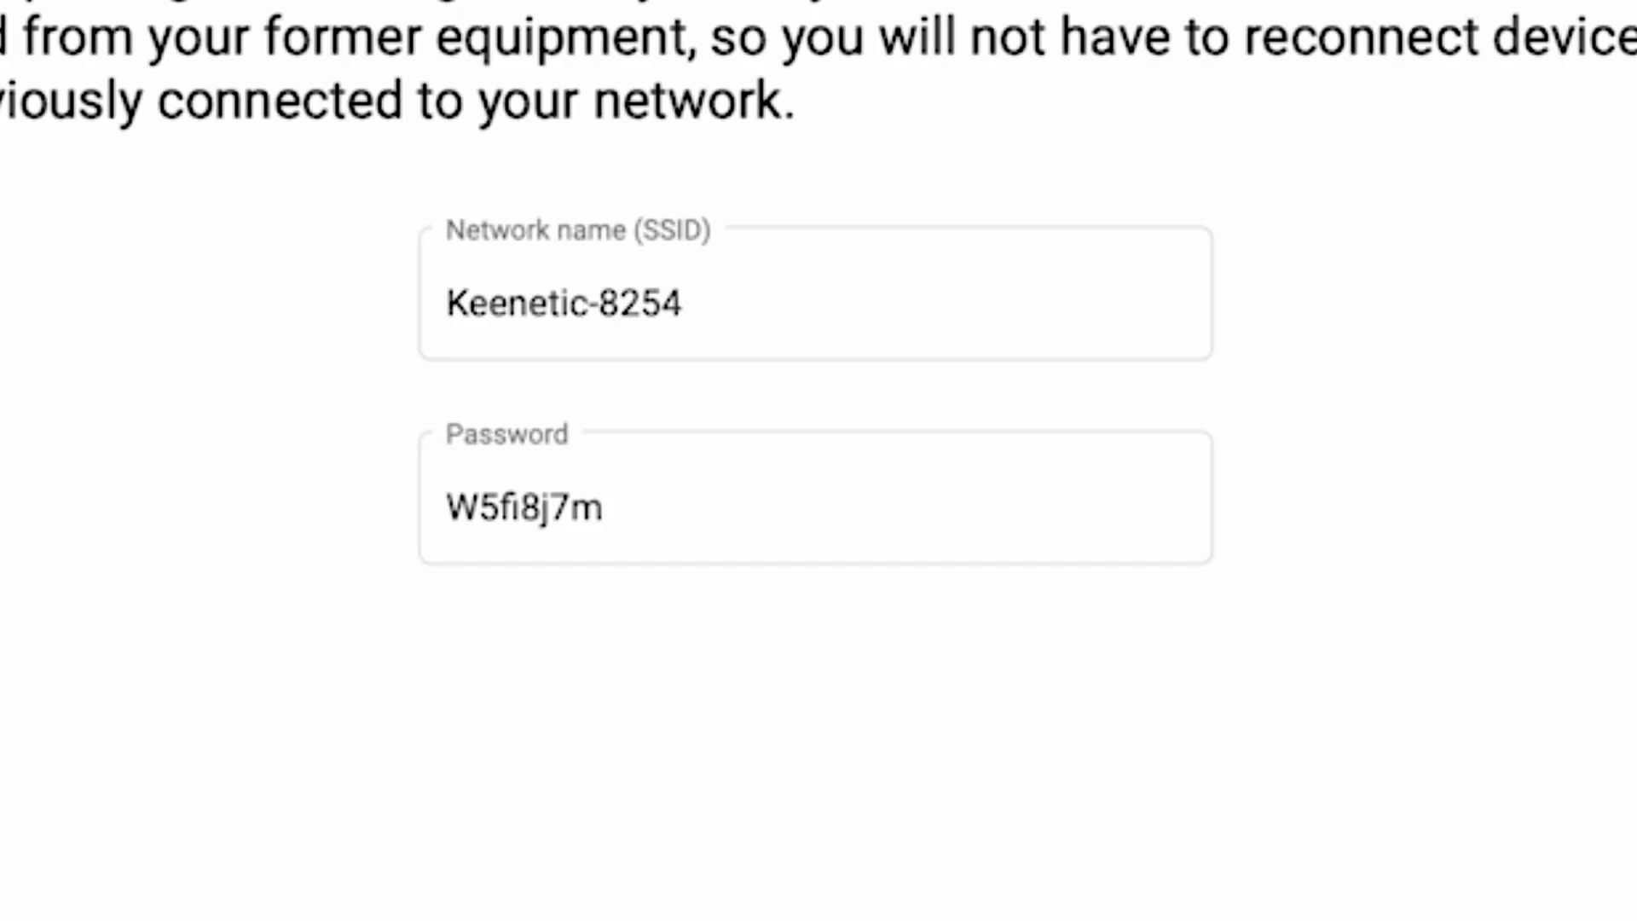
Step: Shorten the Wi-Fi network name to Keenetic, enter a new Wi-Fi password and continue the wizard
{"action": "left_click", "coordinate": [761, 317]}
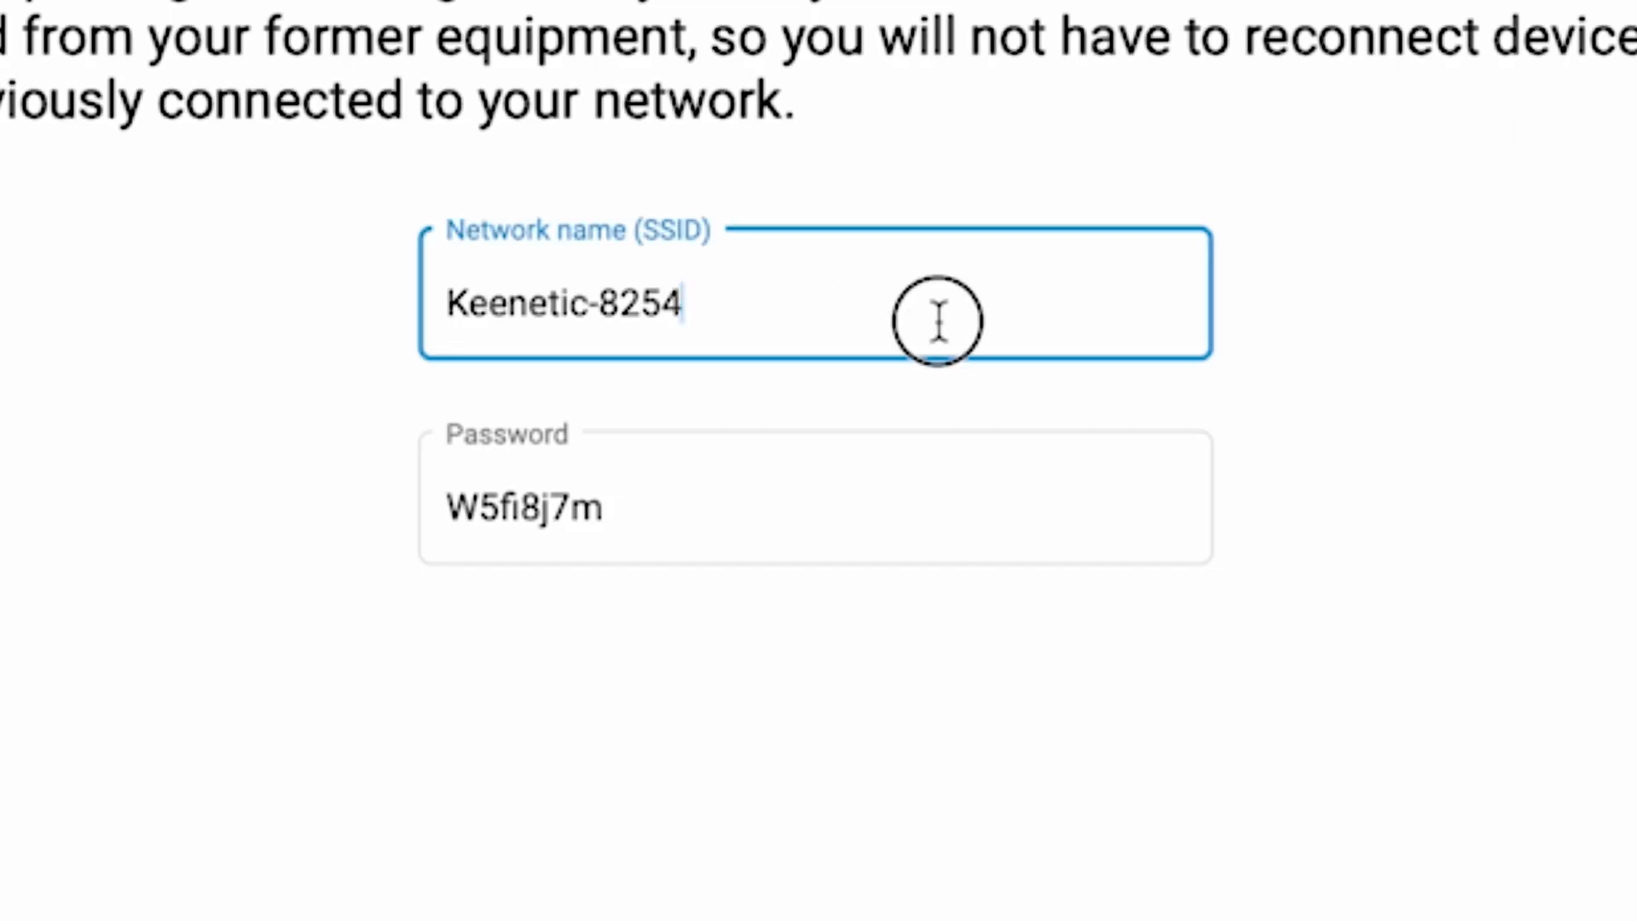
{"action": "left_click_drag", "start_coordinate": [712, 329], "coordinate": [597, 303]}
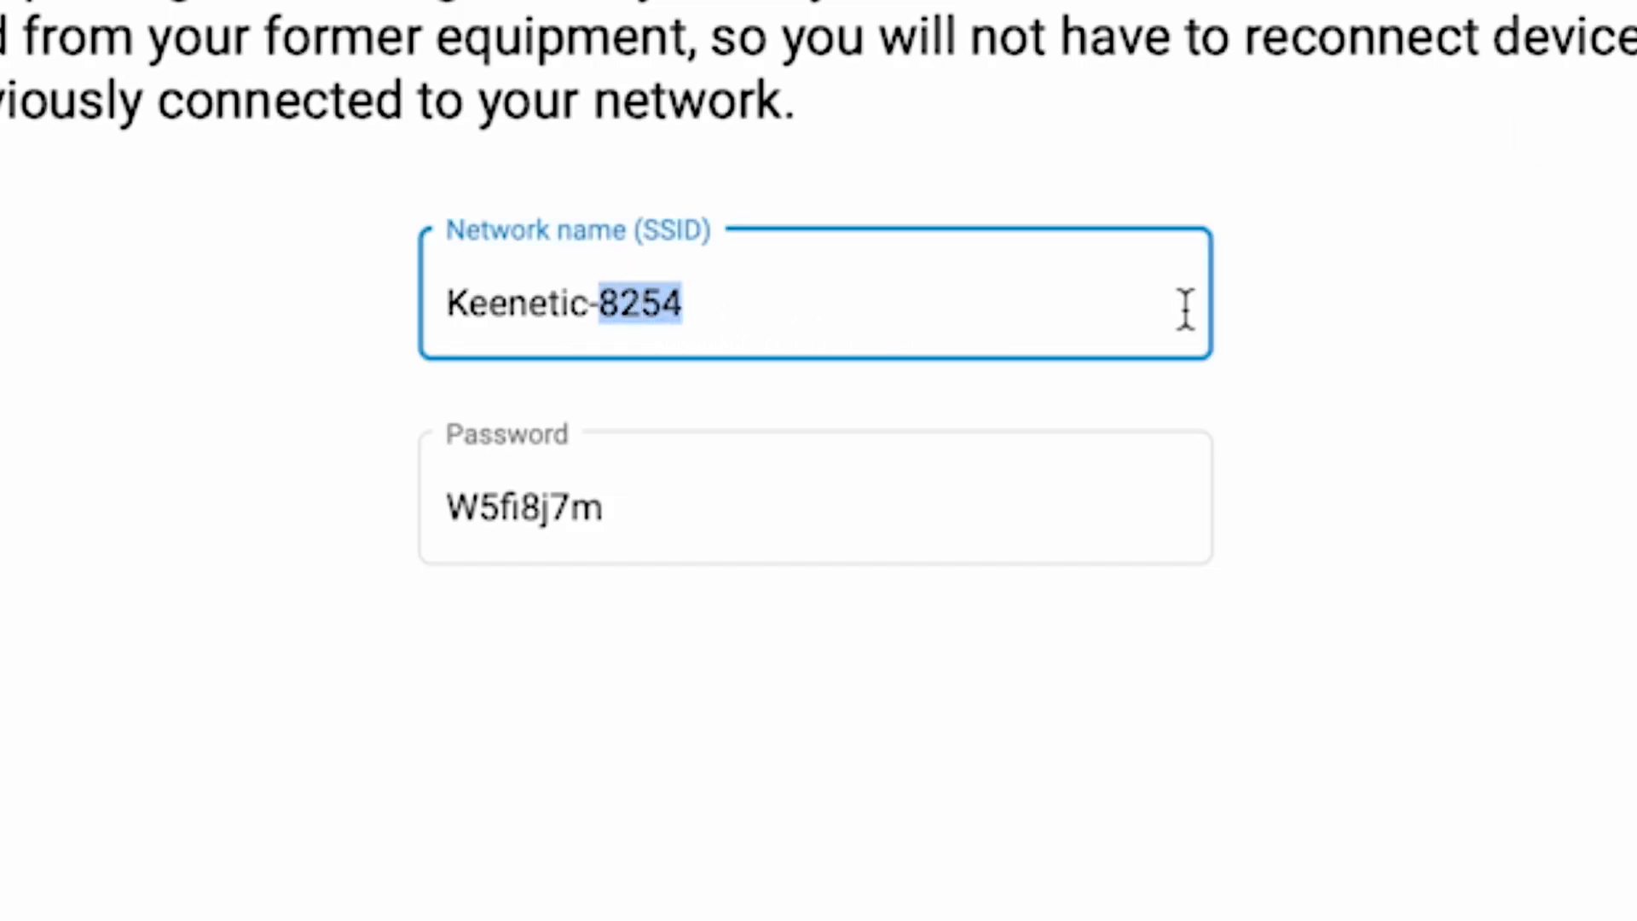
{"action": "key", "text": "BackSpace"}
{"action": "key", "text": "BackSpace"}
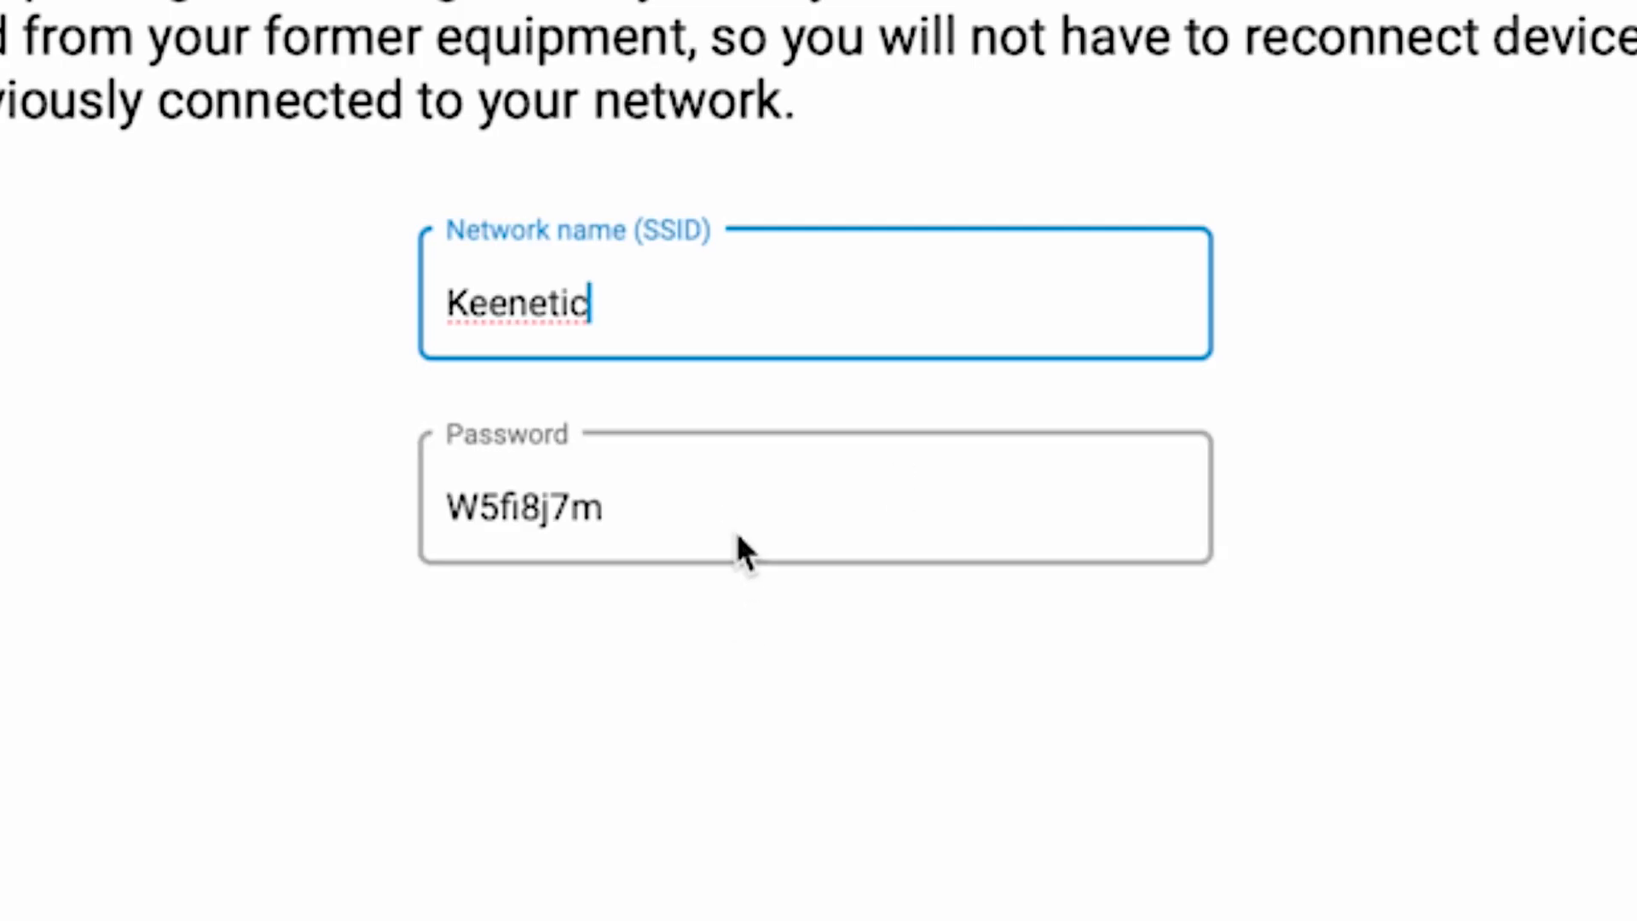
{"action": "key", "text": "Tab"}
{"action": "type", "text": "123456789"}
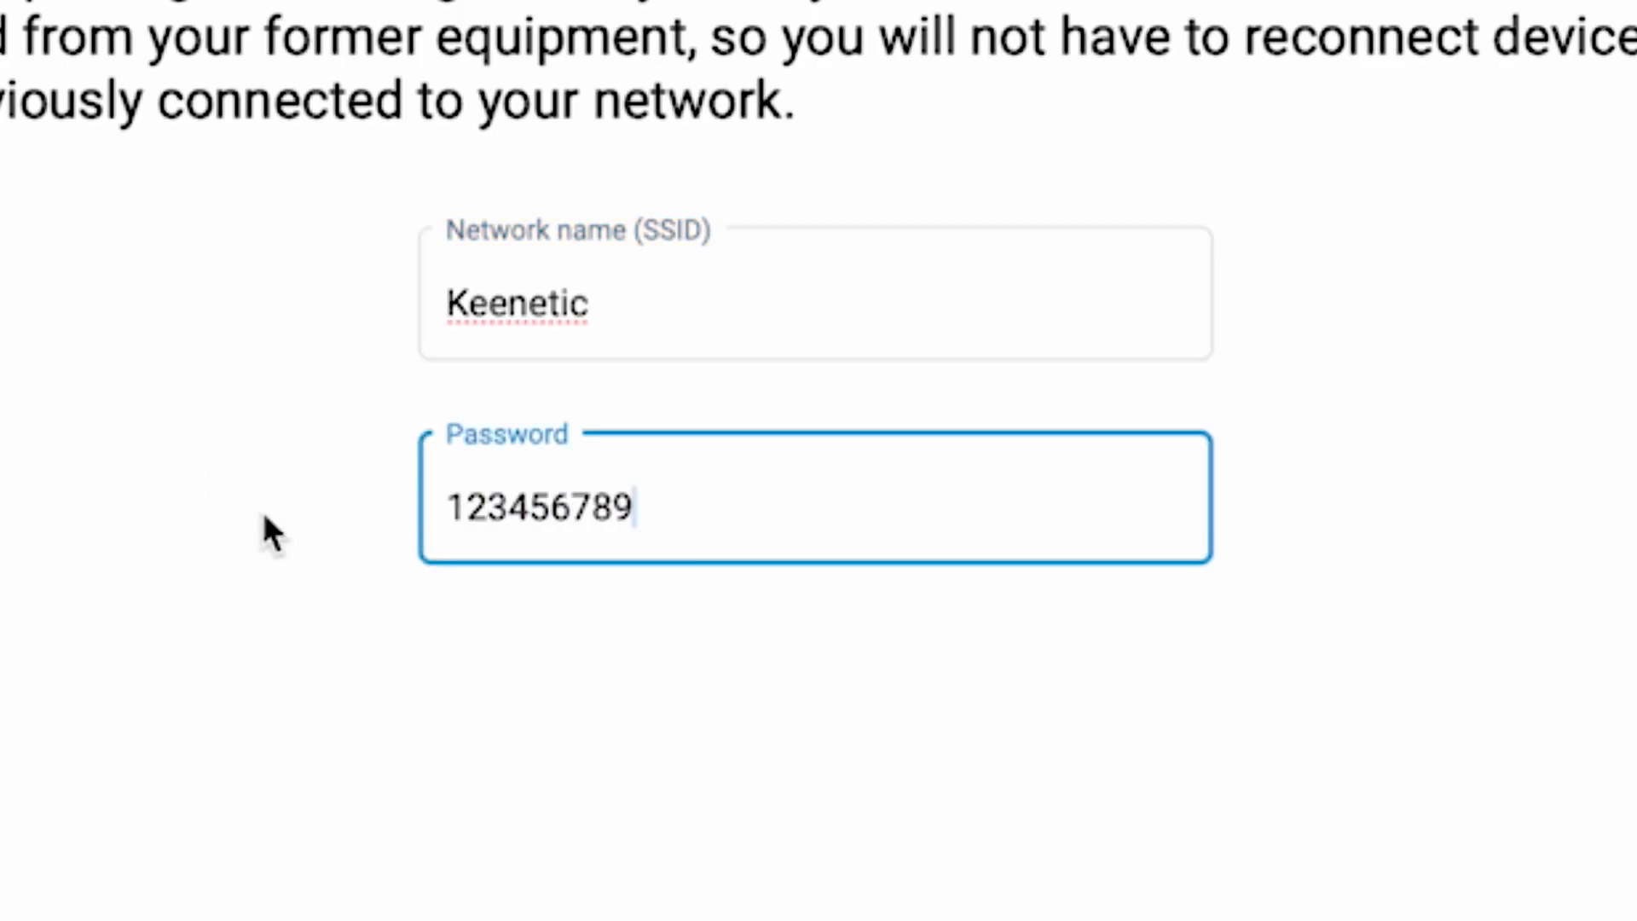
{"action": "left_click", "coordinate": [1108, 625]}
{"action": "left_click", "coordinate": [1031, 682]}
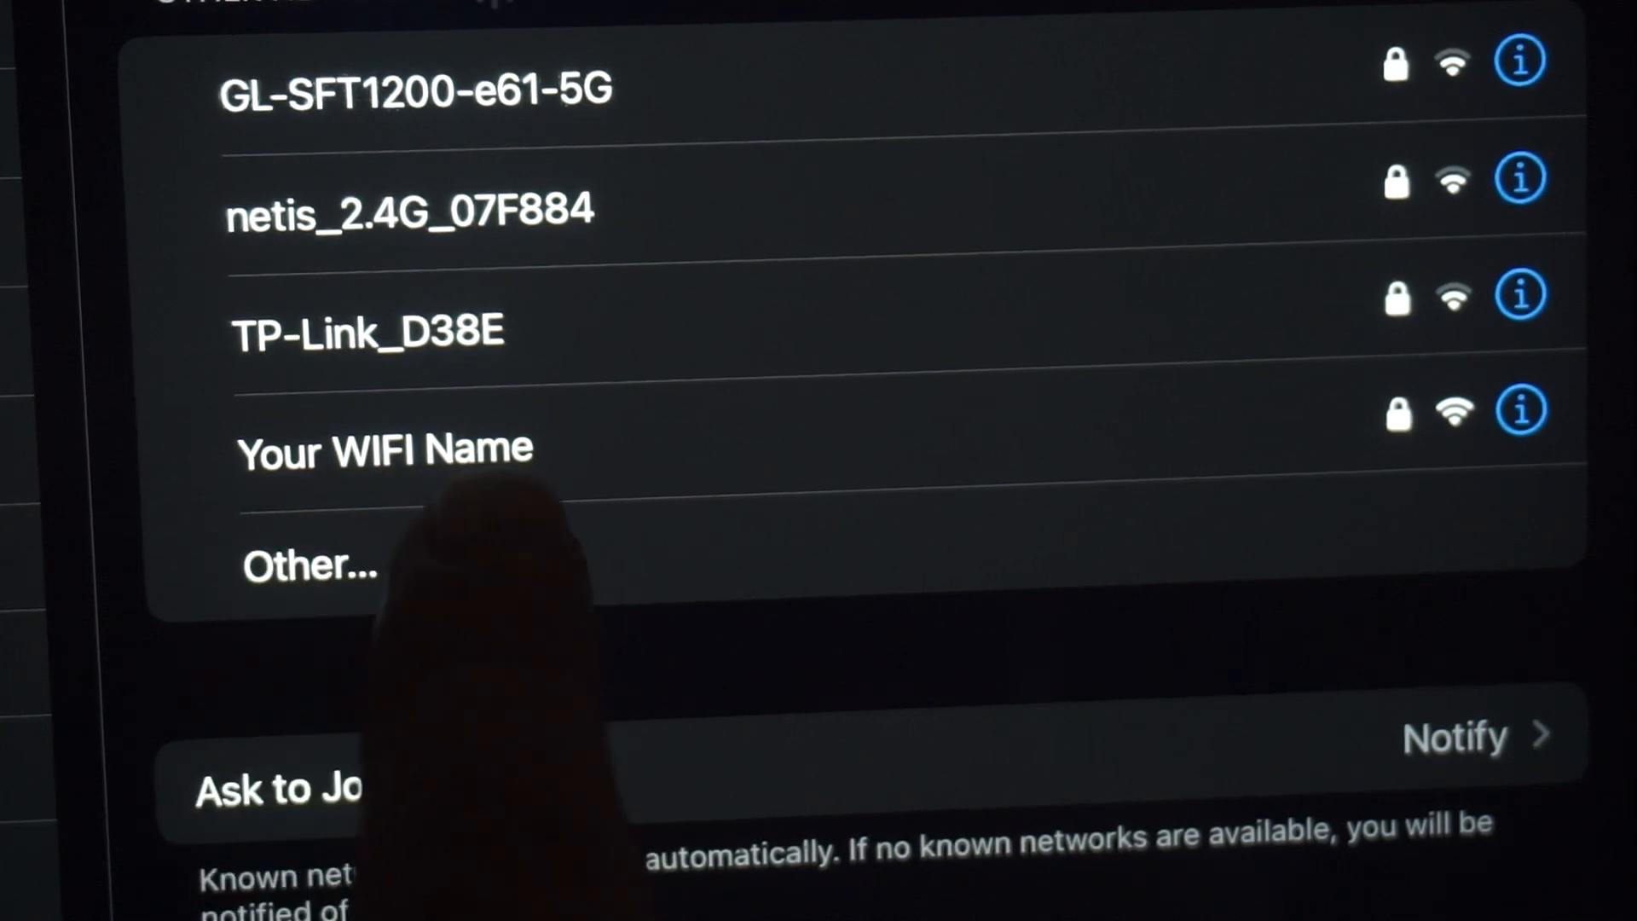
Step: Rejoin the router's Wi-Fi network with its new settings and continue past the trusted digital certificates page
{"action": "left_click", "coordinate": [521, 439]}
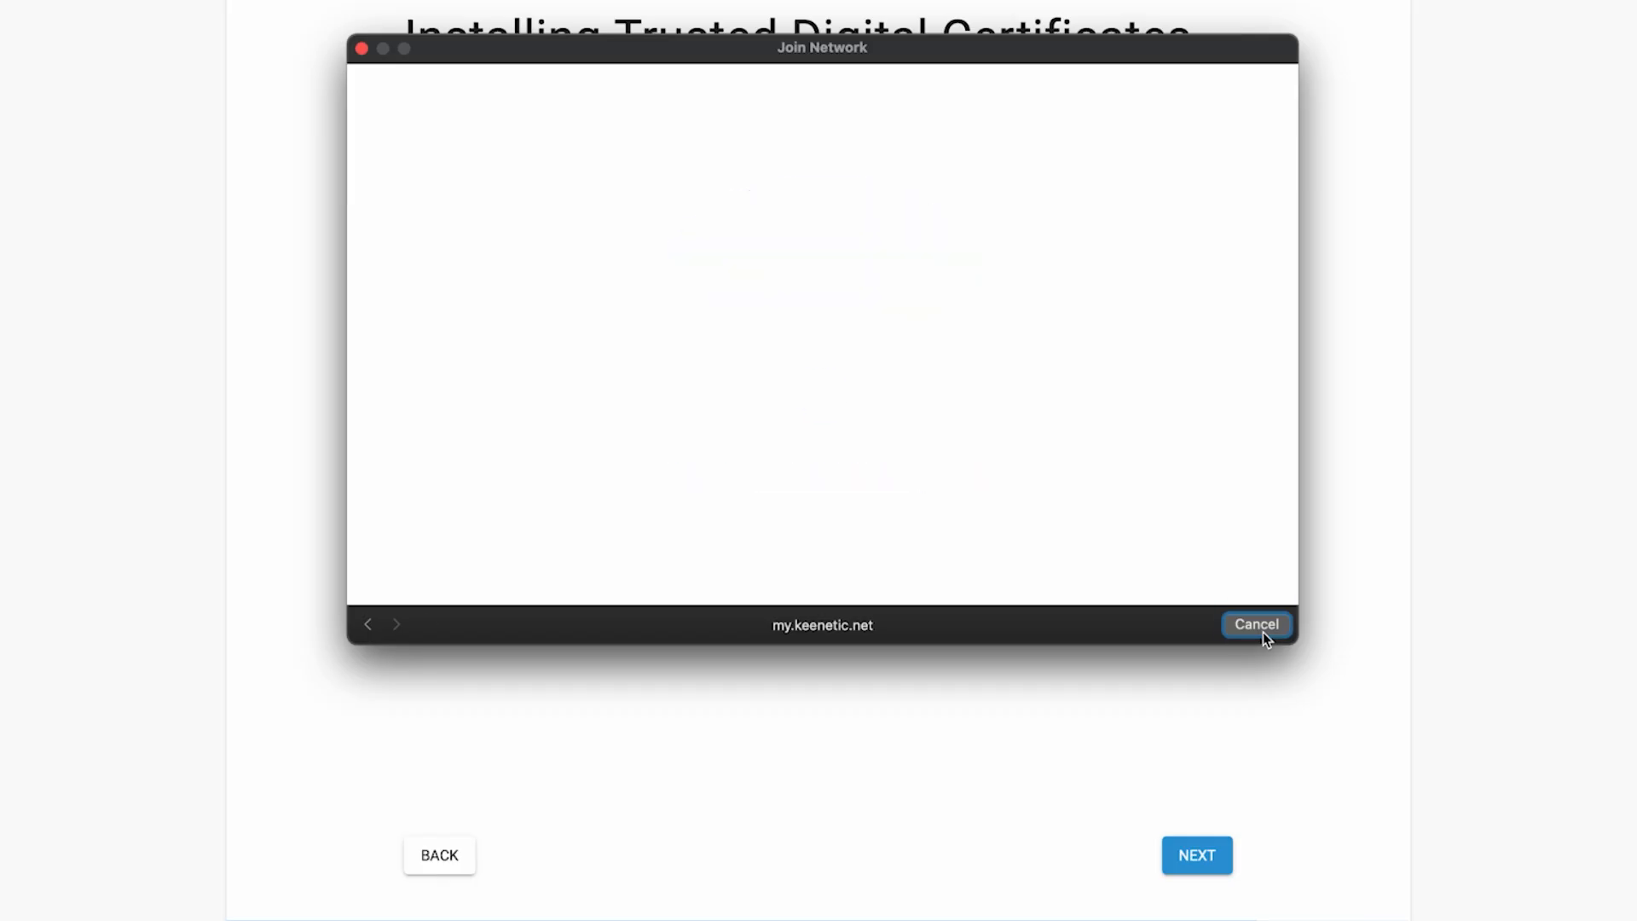
{"action": "left_click", "coordinate": [1262, 632]}
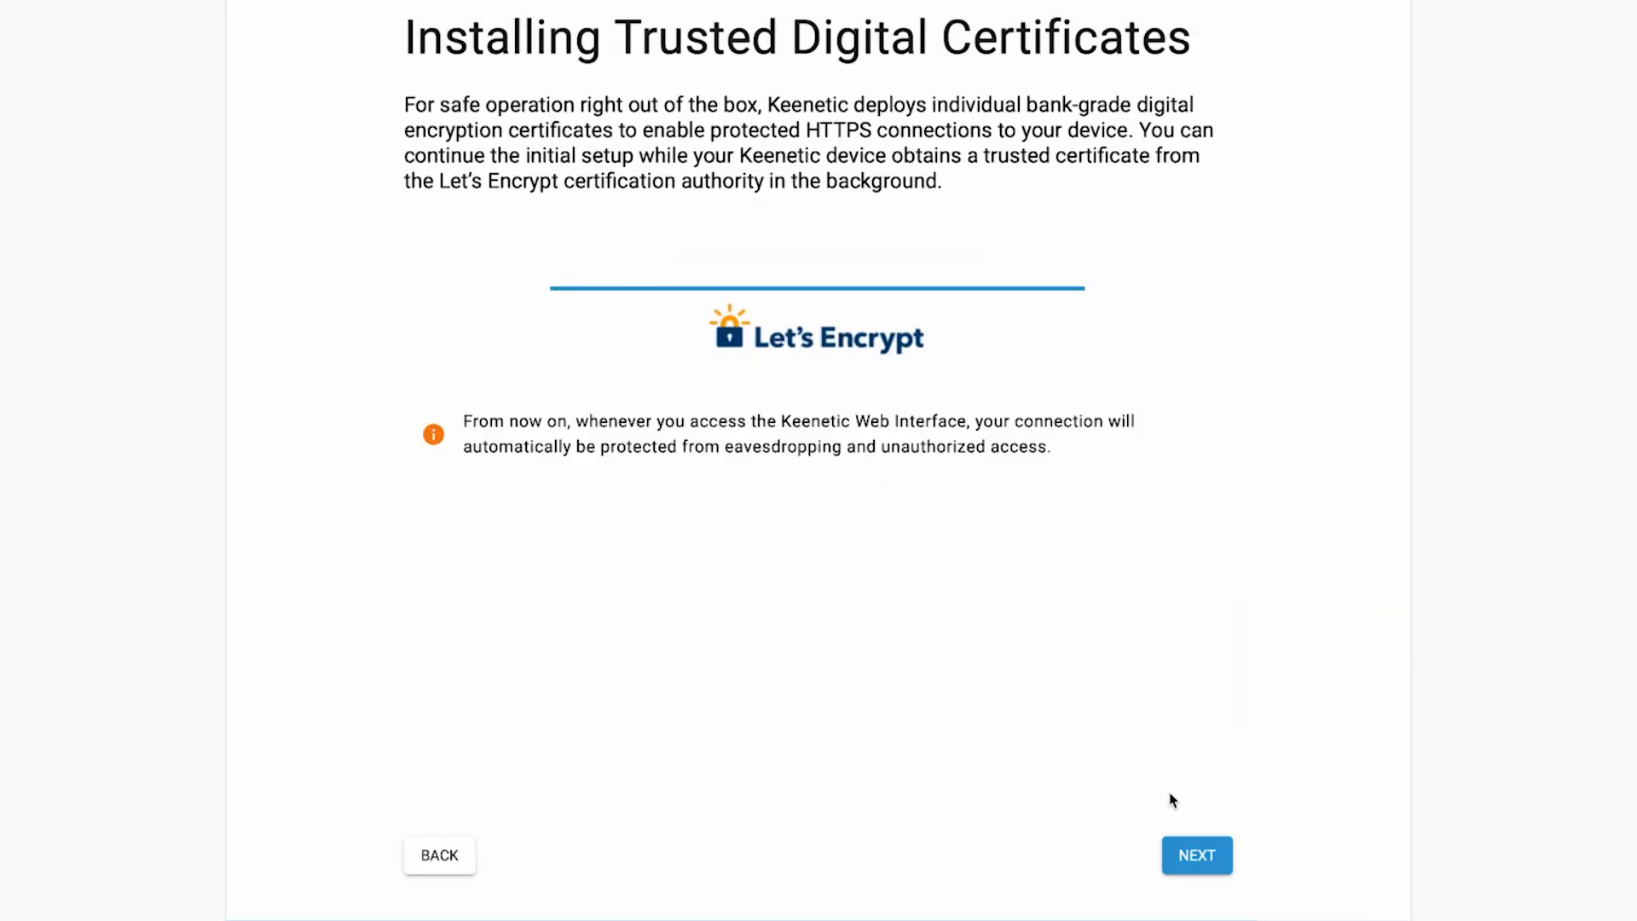
{"action": "left_click", "coordinate": [1232, 854]}
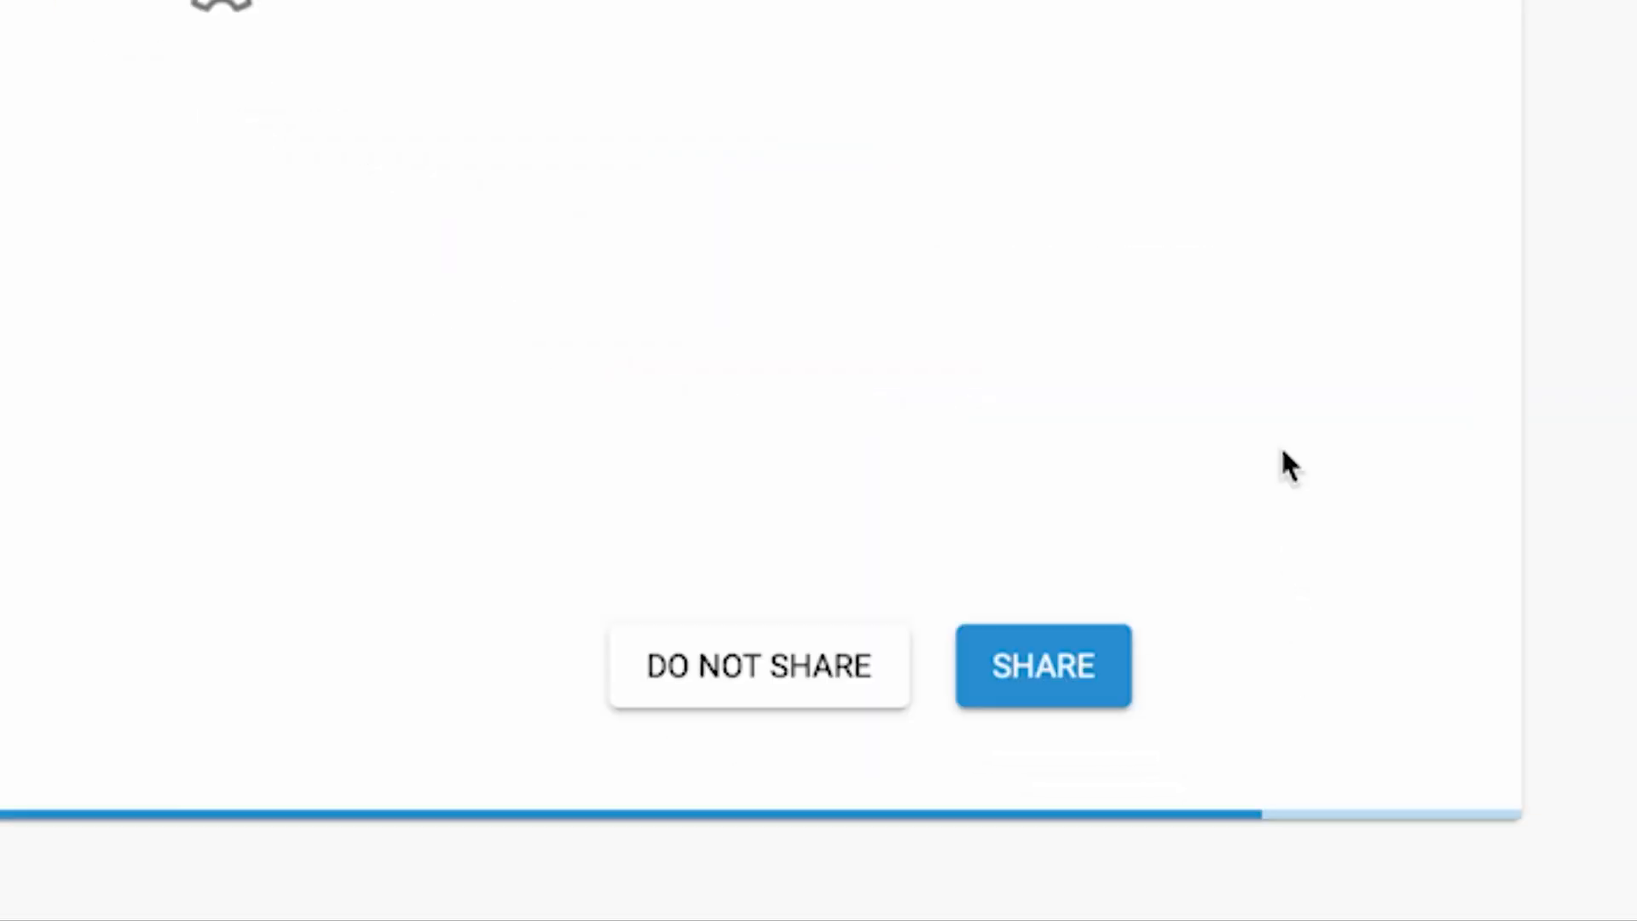
Step: Decline to share device usage data, pass the credentials summary and finish the setup wizard
{"action": "left_click", "coordinate": [755, 674]}
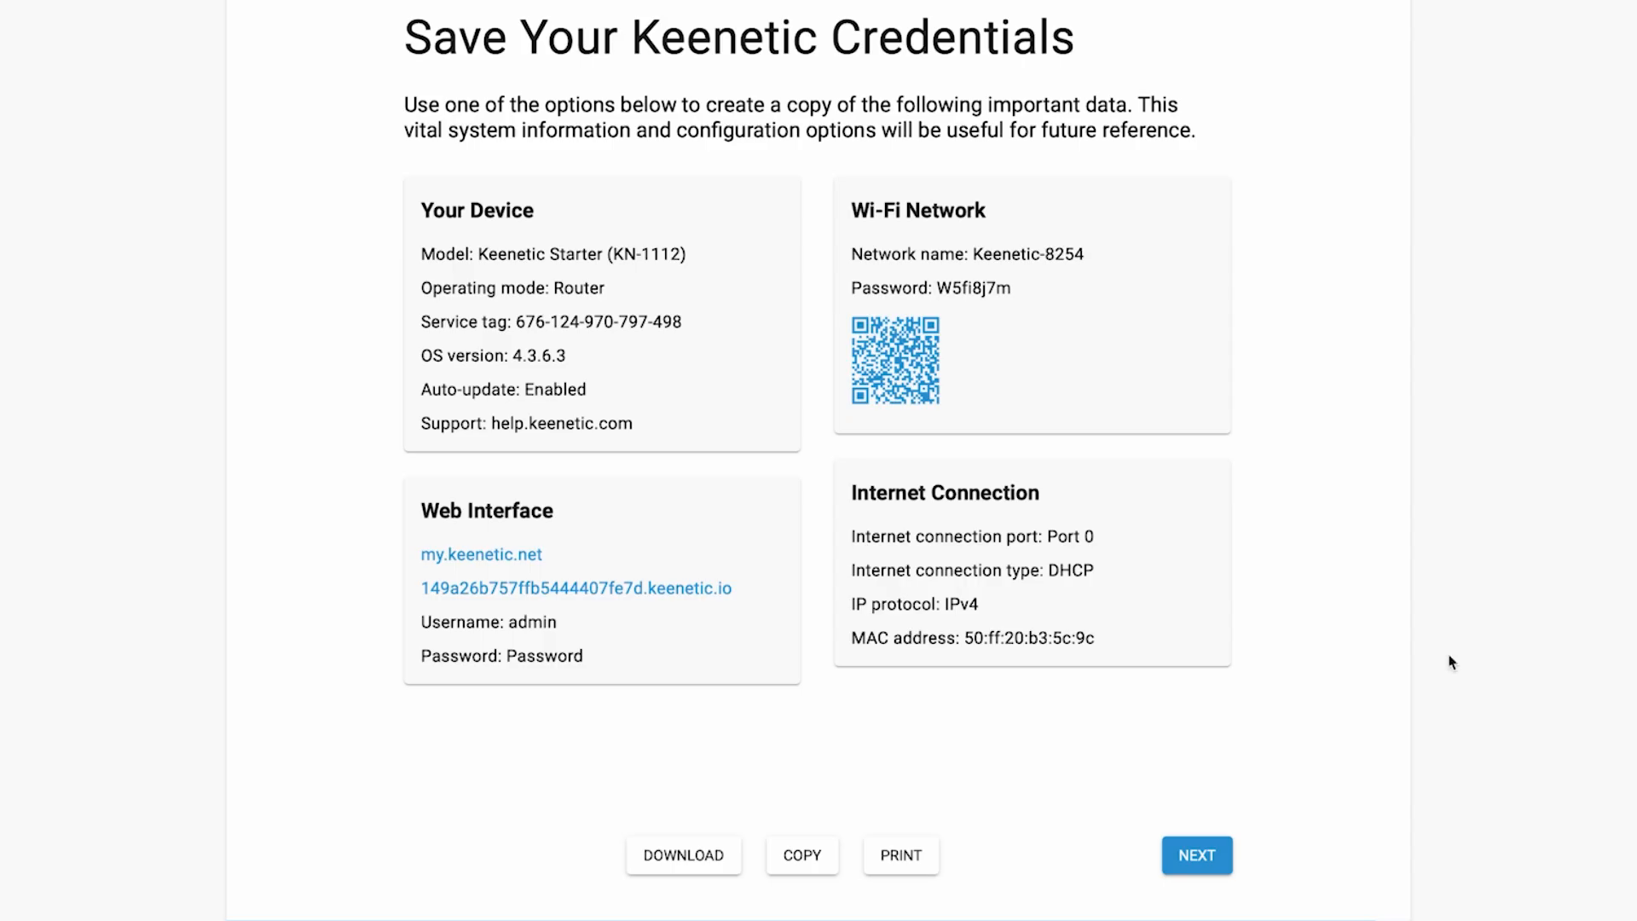
{"action": "left_click", "coordinate": [1193, 863]}
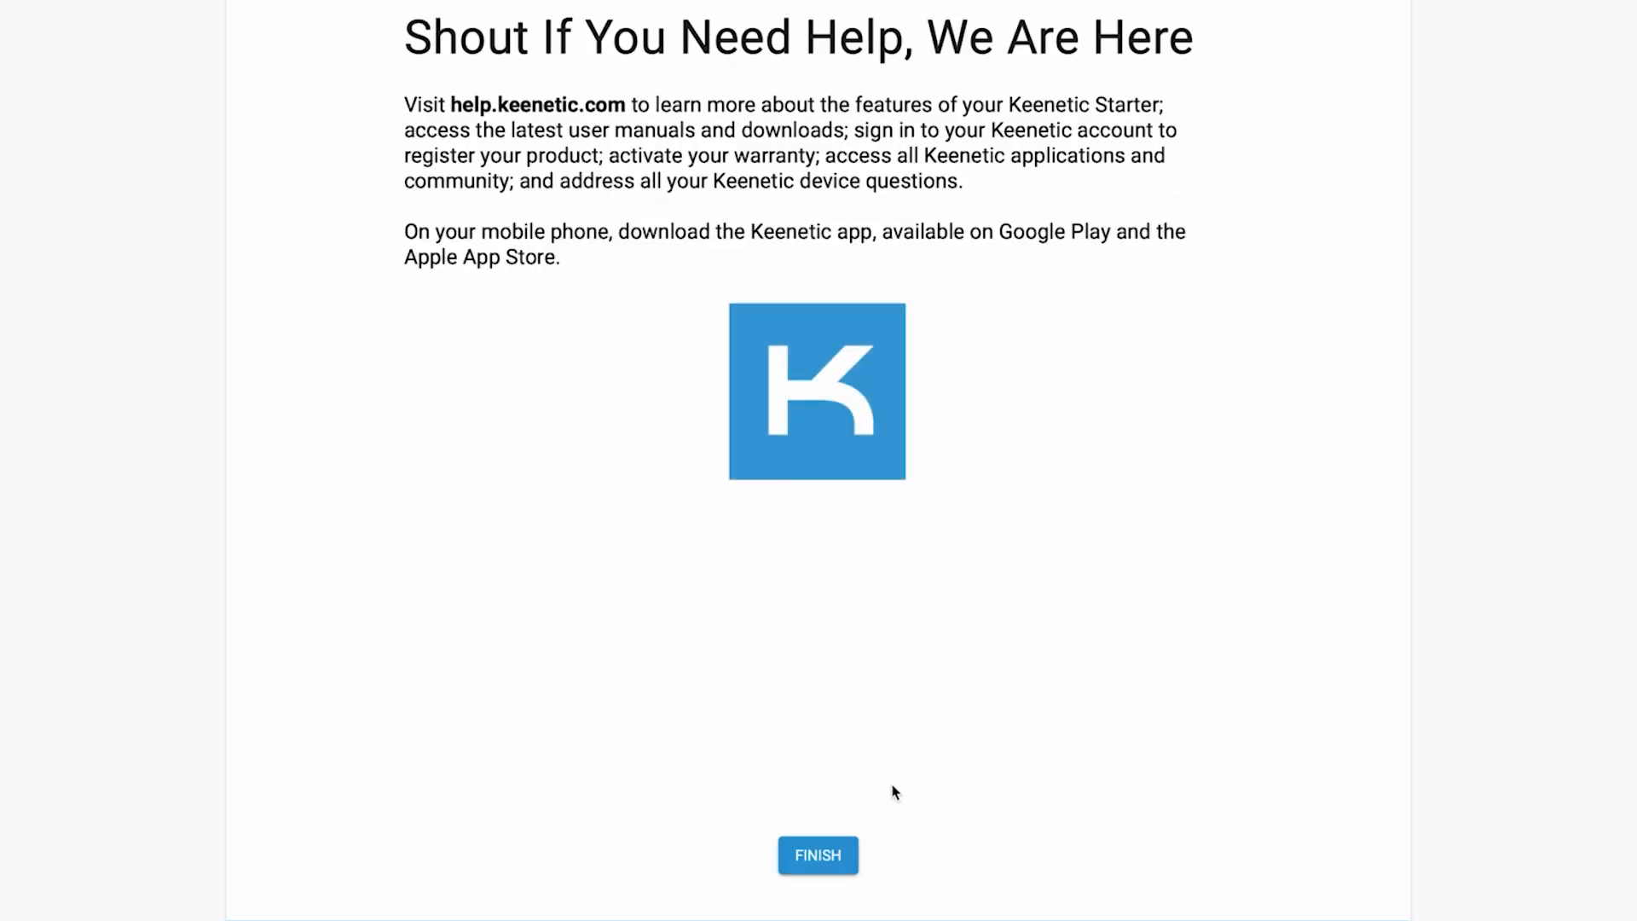
{"action": "left_click", "coordinate": [857, 848]}
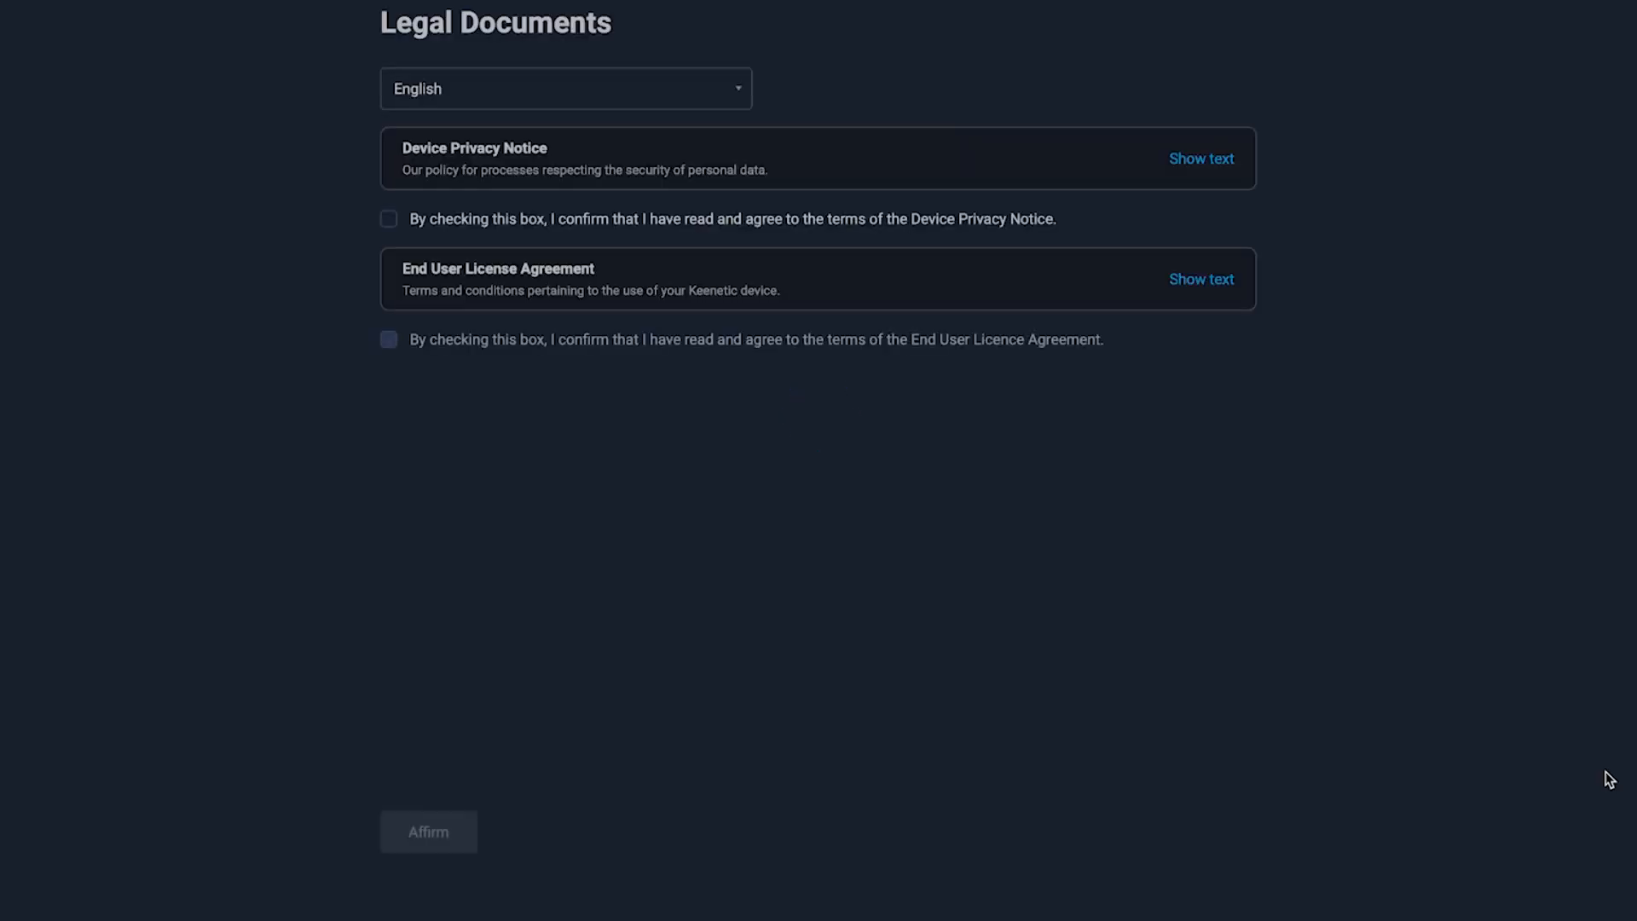
Step: Keep English for the legal documents, agree to the Device Privacy Notice and End User License Agreement, and affirm
{"action": "left_click", "coordinate": [716, 96]}
{"action": "left_click", "coordinate": [716, 96]}
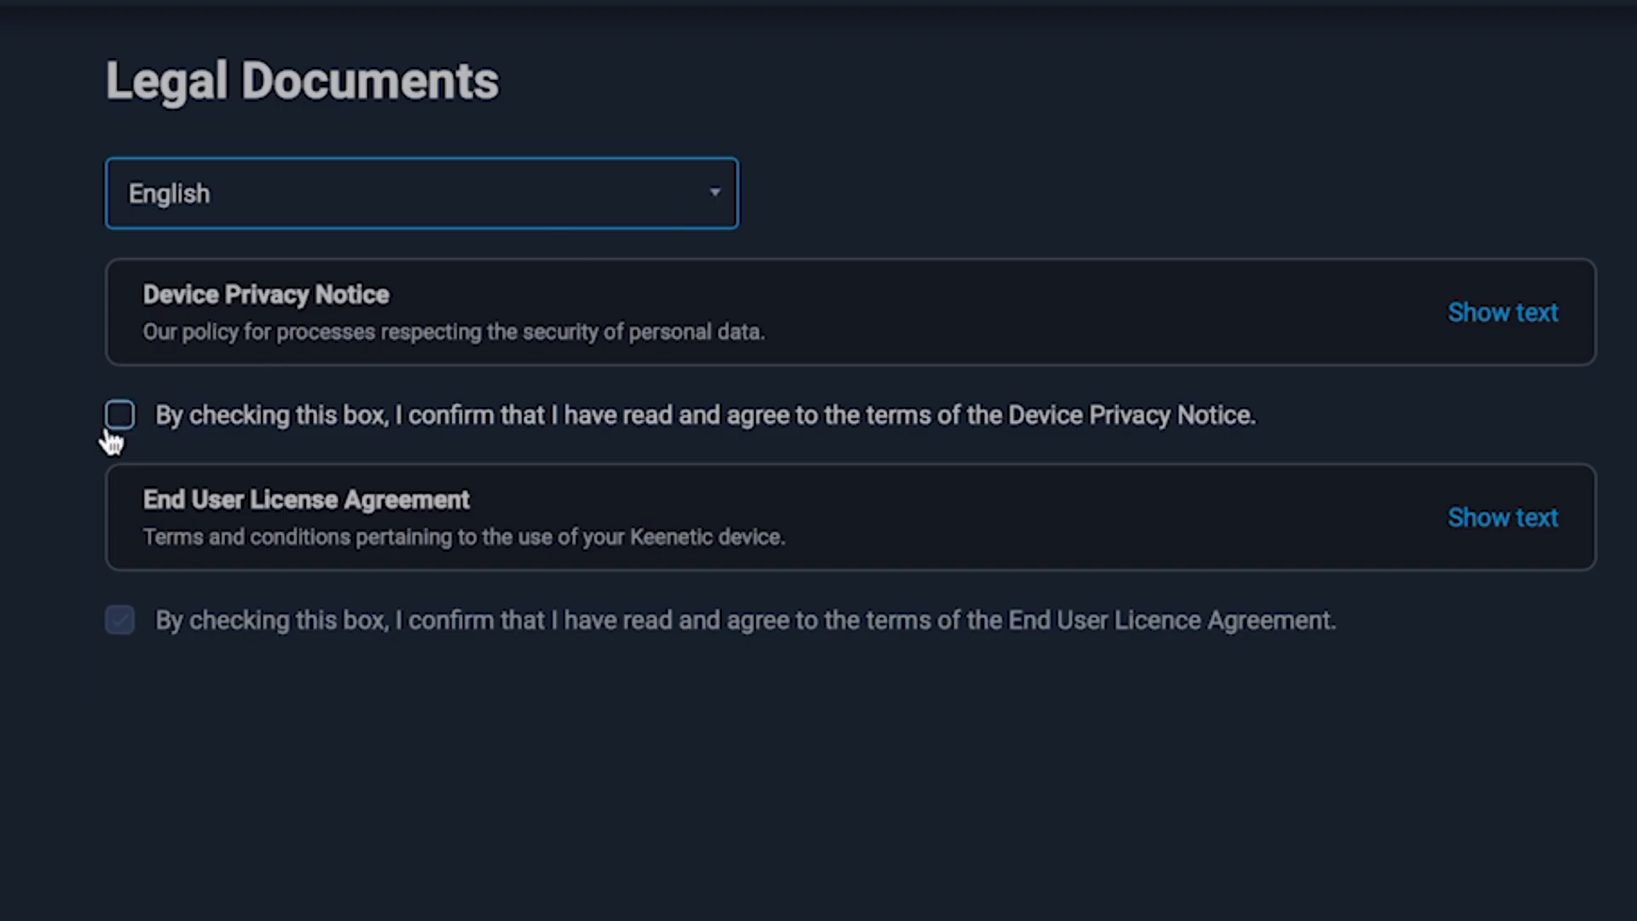
{"action": "left_click", "coordinate": [118, 417]}
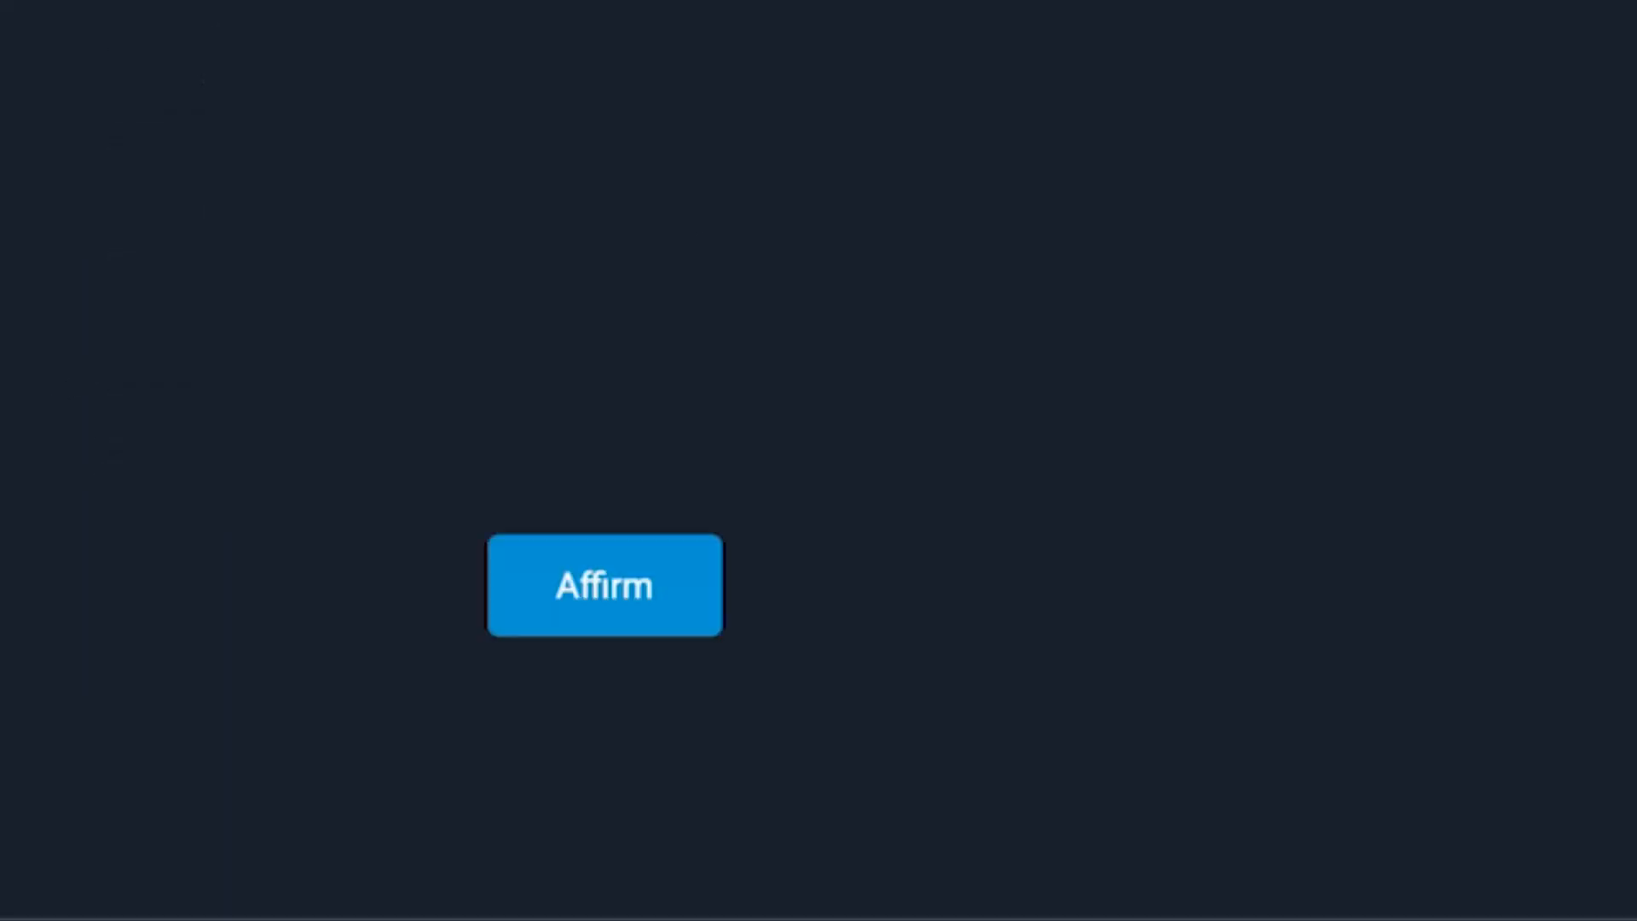
{"action": "left_click", "coordinate": [601, 610]}
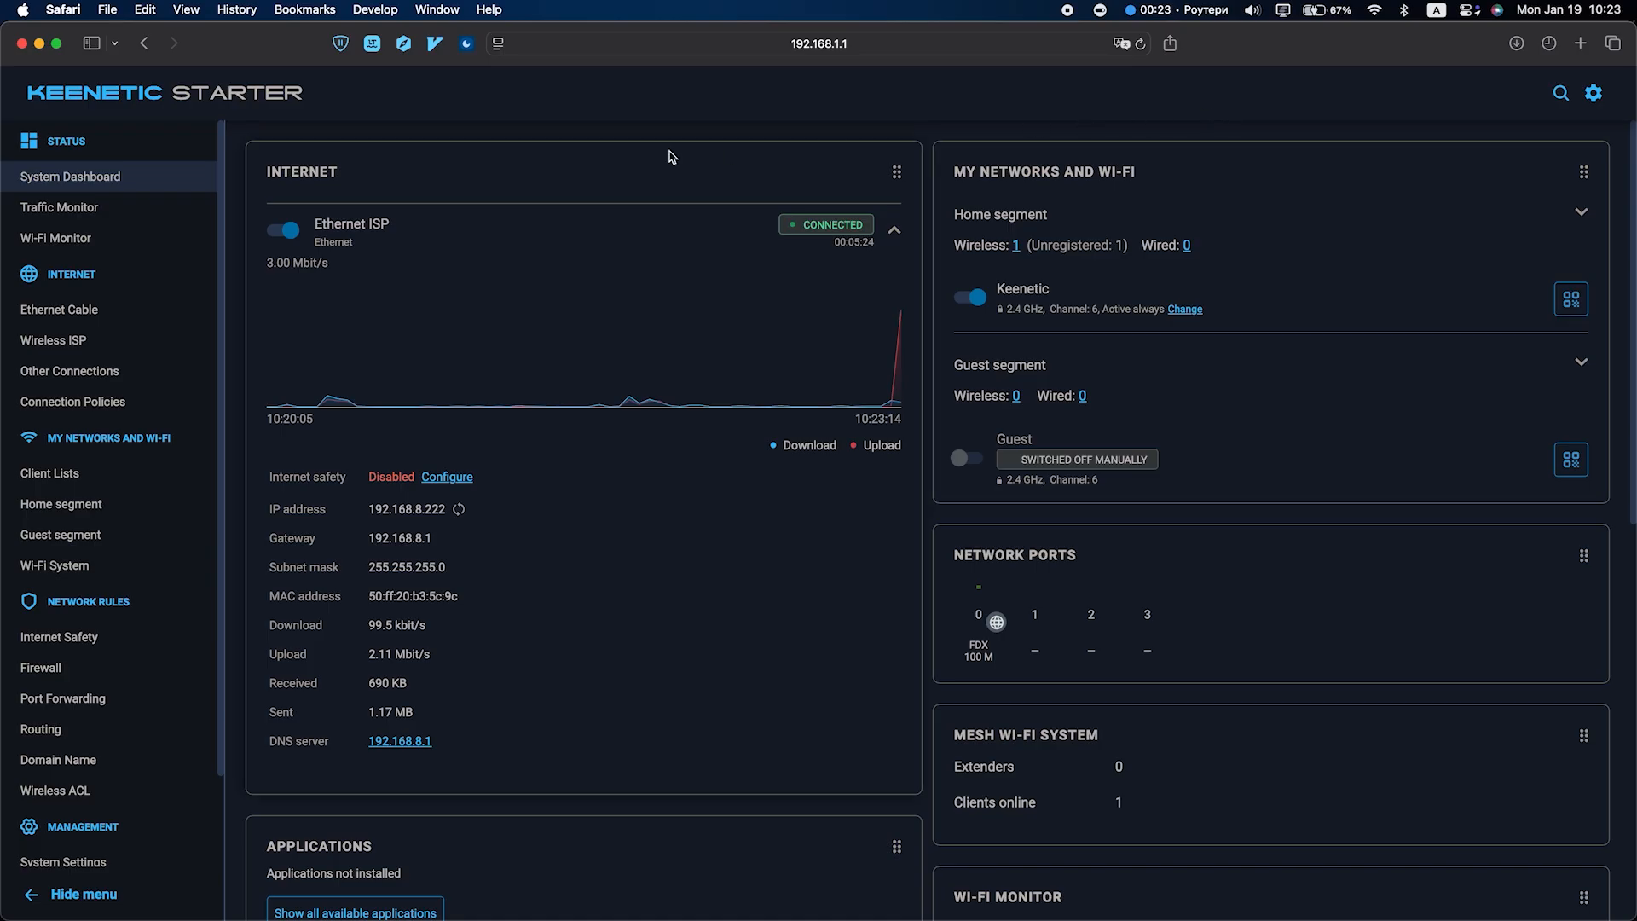
Step: Reboot the router from the general system settings and confirm the reboot
{"action": "scroll", "coordinate": [89, 525], "scroll_direction": "down", "scroll_amount": 1}
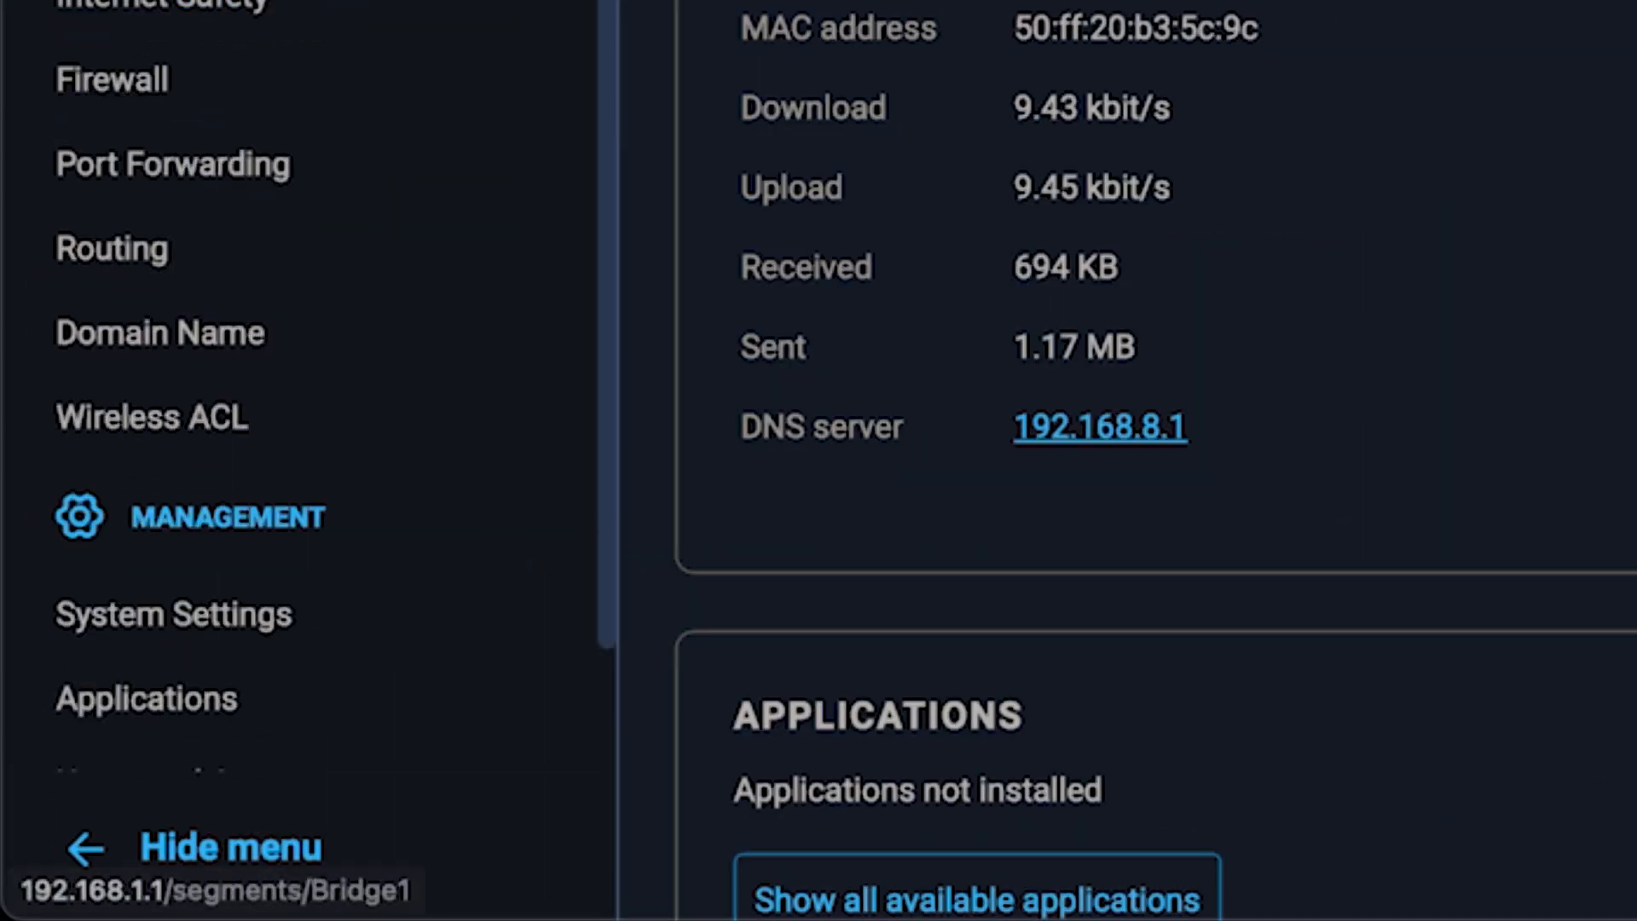
{"action": "scroll", "coordinate": [358, 292], "scroll_direction": "down", "scroll_amount": 2}
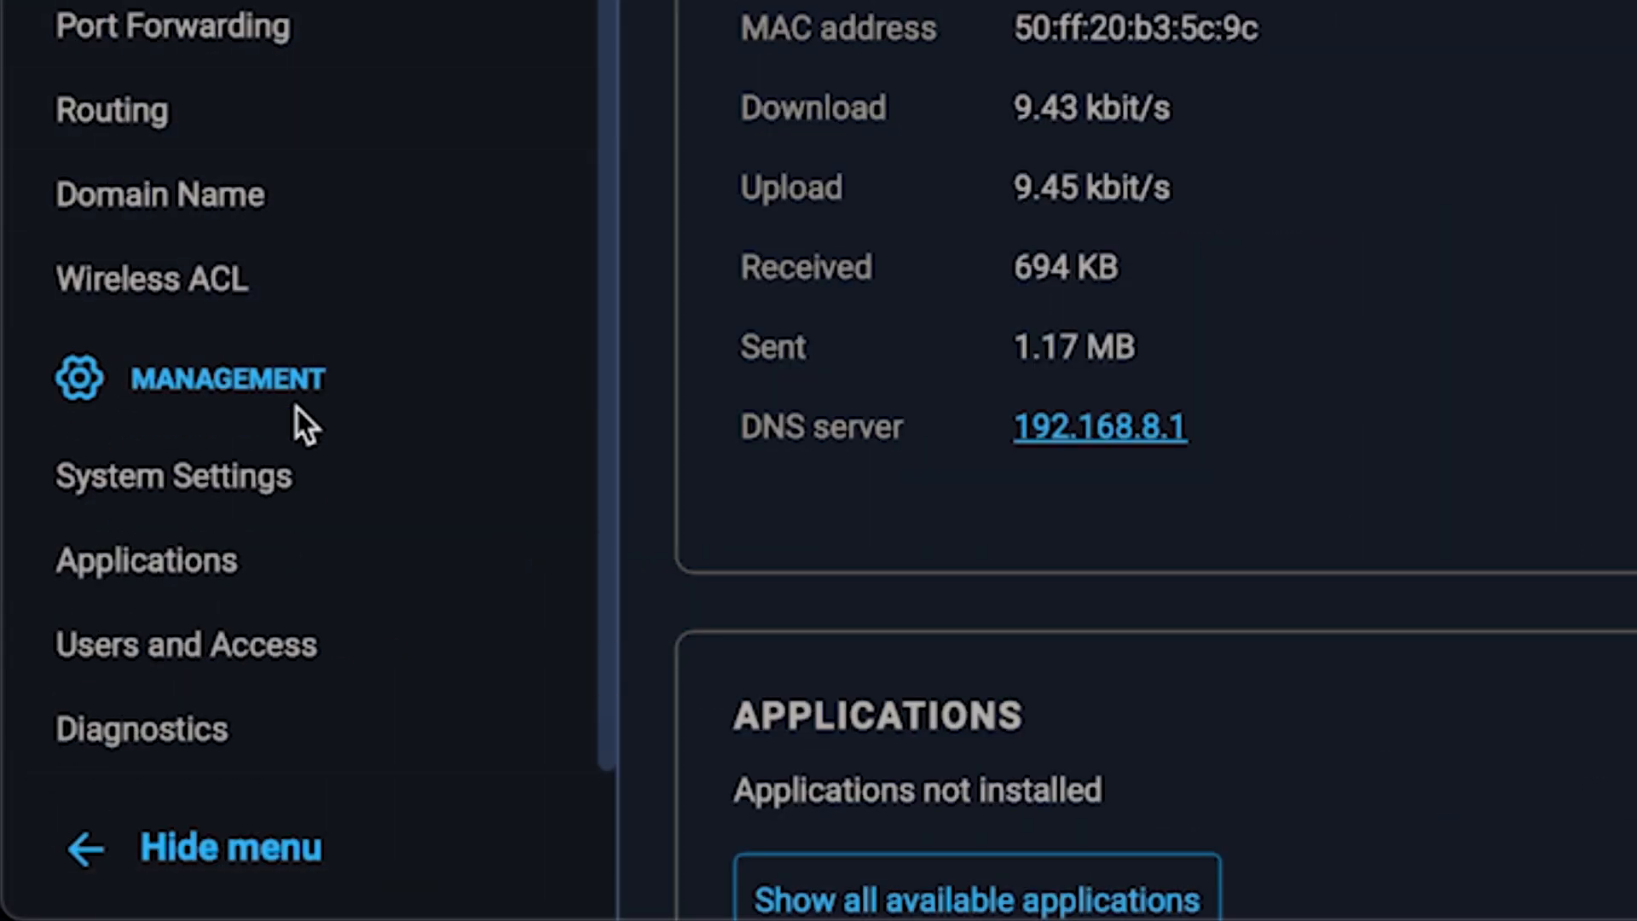
{"action": "left_click", "coordinate": [277, 482]}
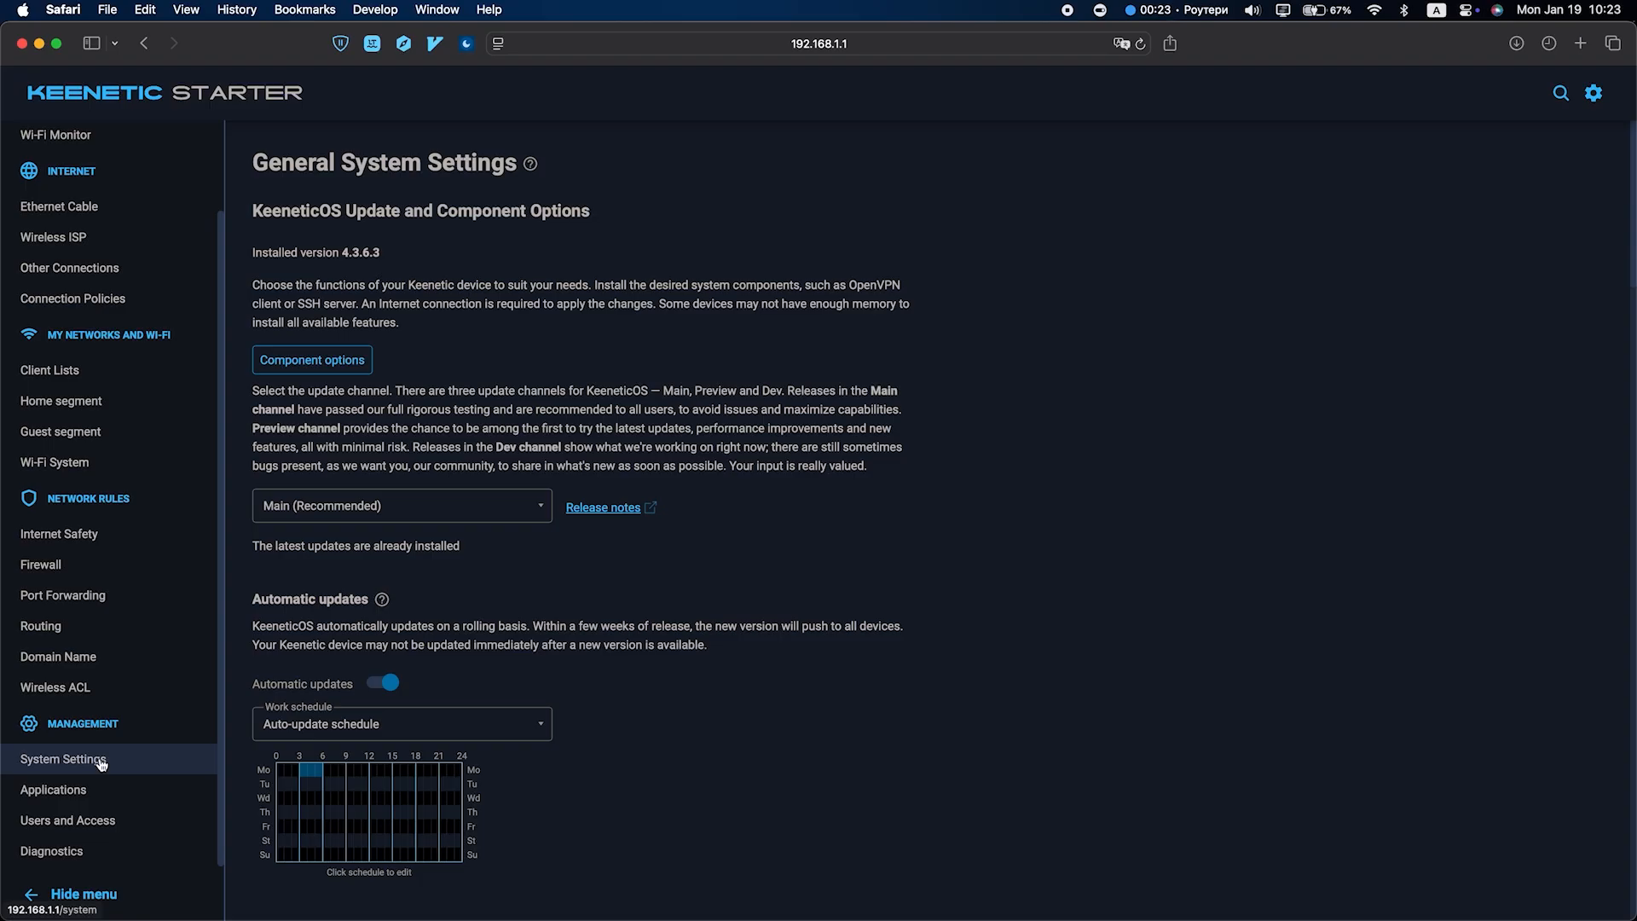
{"action": "scroll", "coordinate": [654, 691], "scroll_direction": "down", "scroll_amount": 10}
{"action": "scroll", "coordinate": [654, 691], "scroll_direction": "down", "scroll_amount": 15}
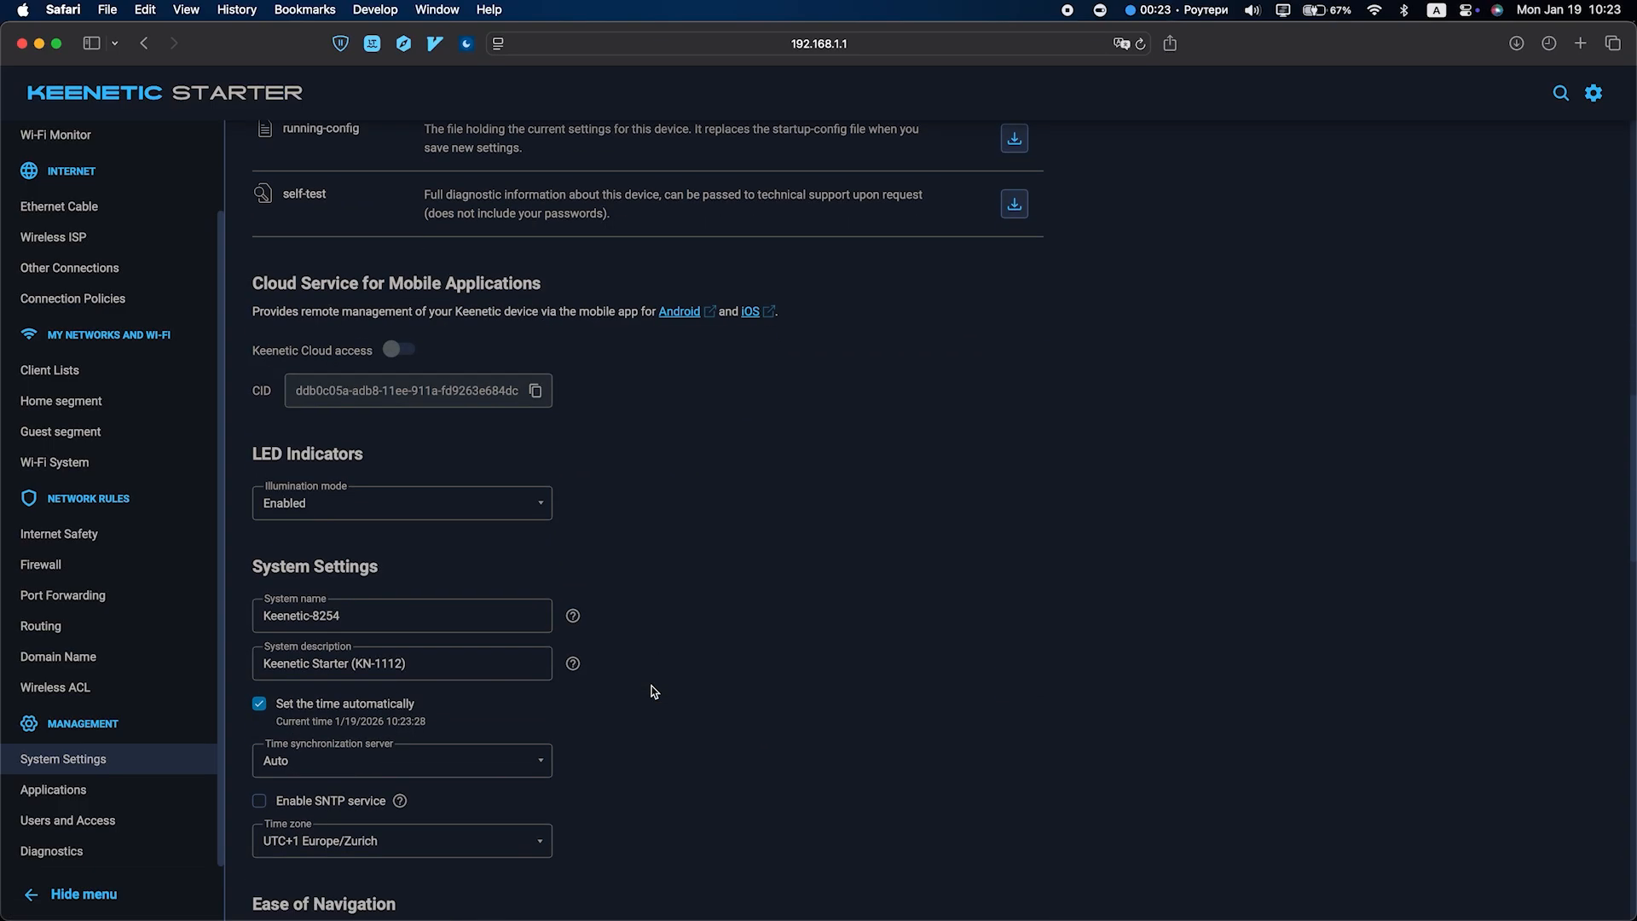
{"action": "scroll", "coordinate": [654, 690], "scroll_direction": "down", "scroll_amount": 10}
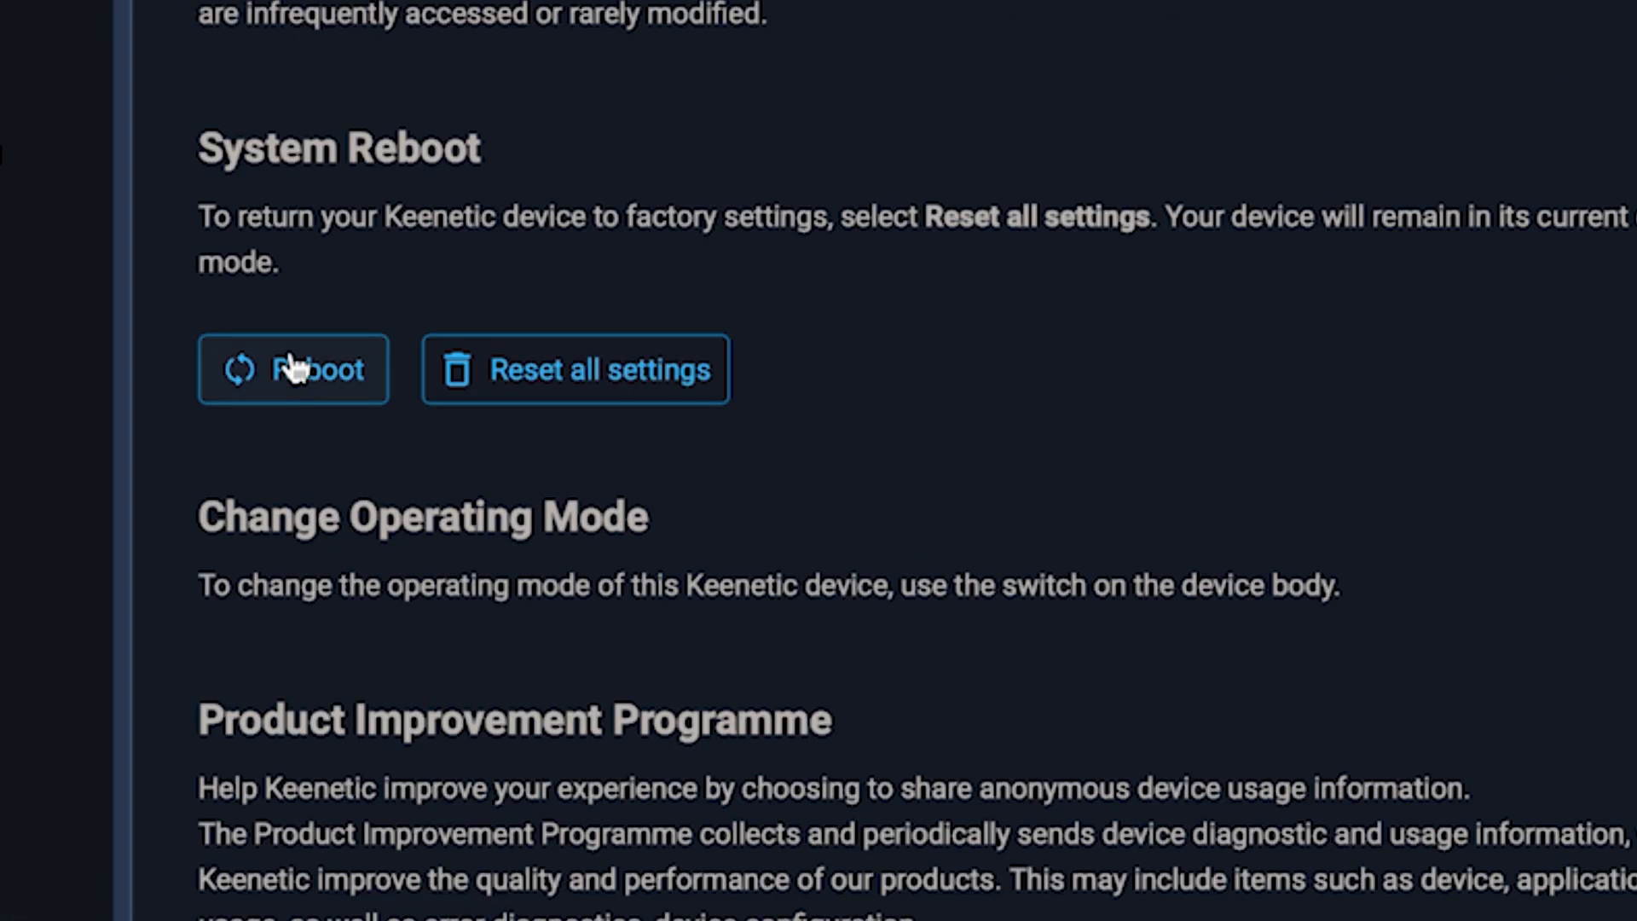
{"action": "left_click", "coordinate": [294, 366]}
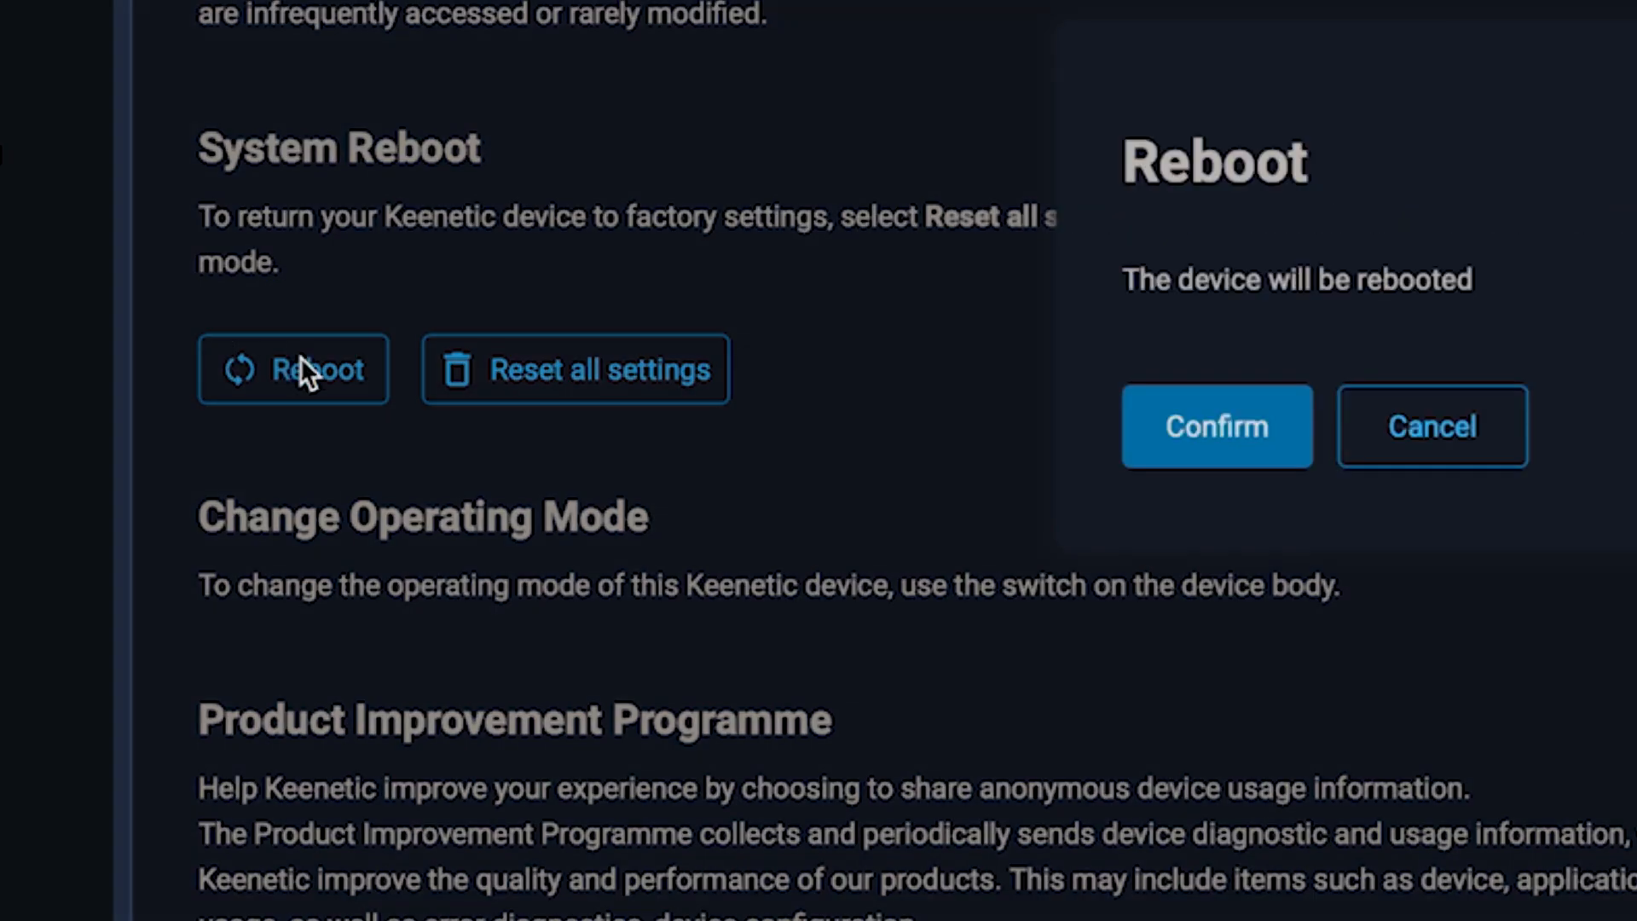
{"action": "left_click", "coordinate": [1245, 455]}
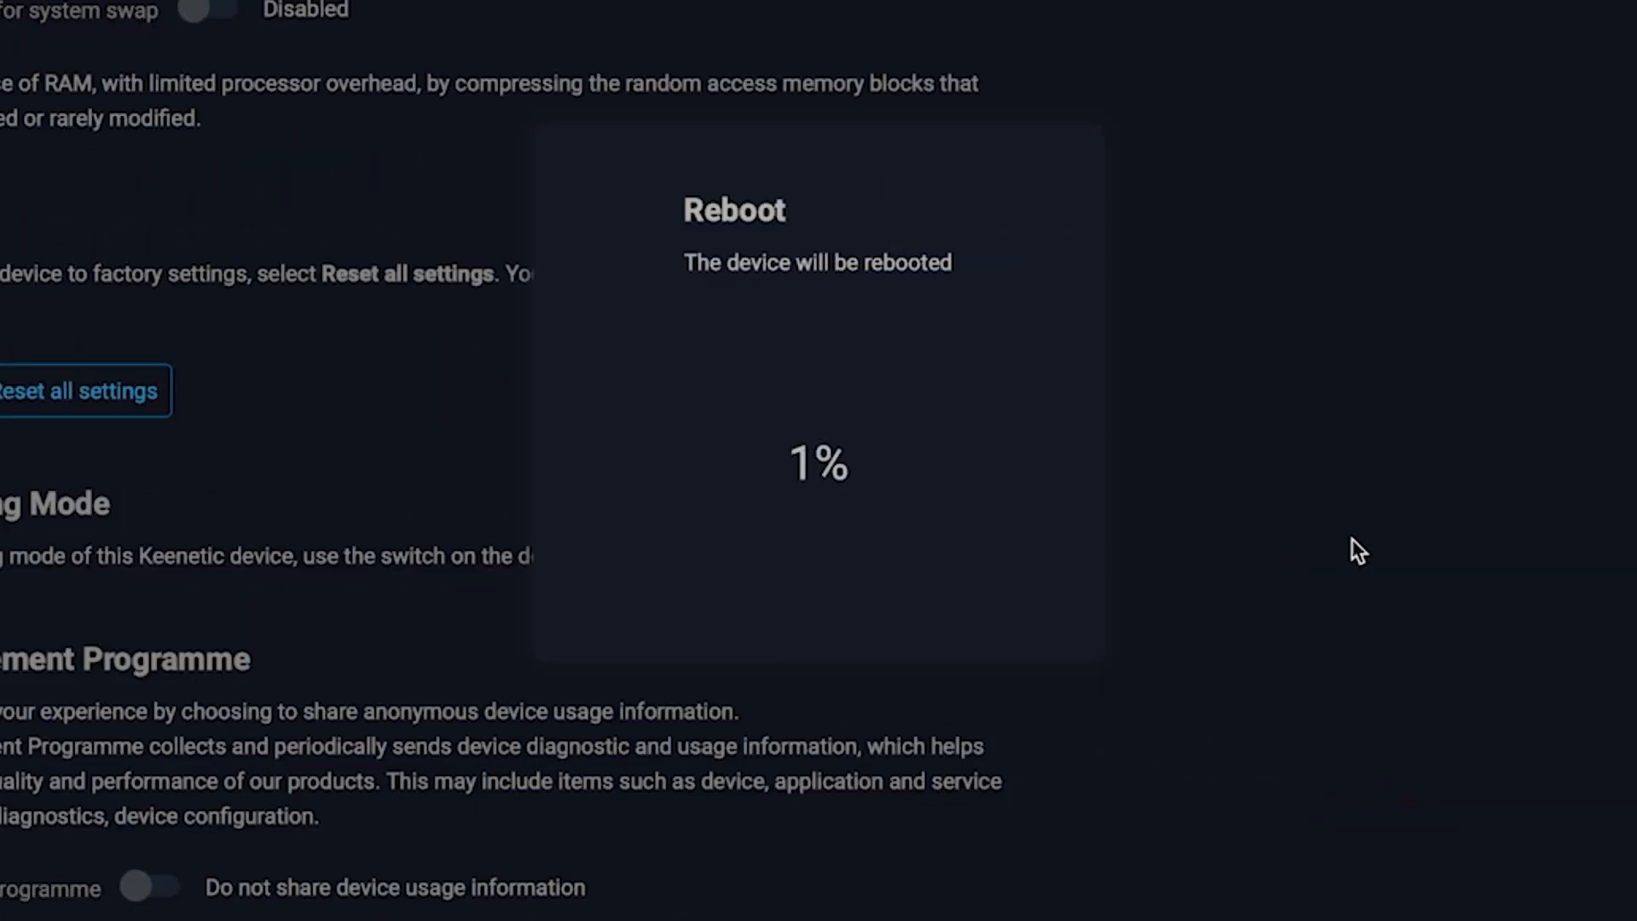